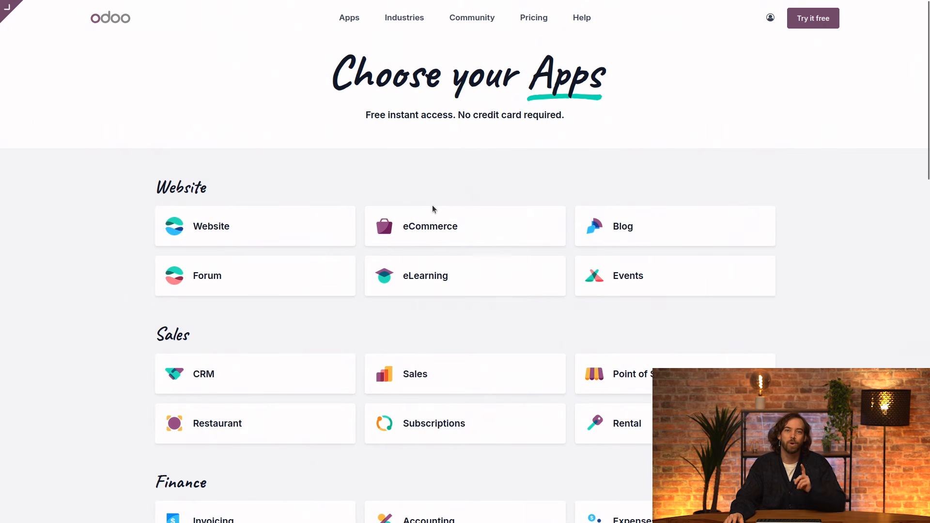
Pick the Invoicing card under Finance as the only app and continue to the sign-up form.
{"action": "scroll", "coordinate": [434, 209], "scroll_direction": "down", "scroll_amount": 4}
{"action": "scroll", "coordinate": [433, 208], "scroll_direction": "down", "scroll_amount": 1}
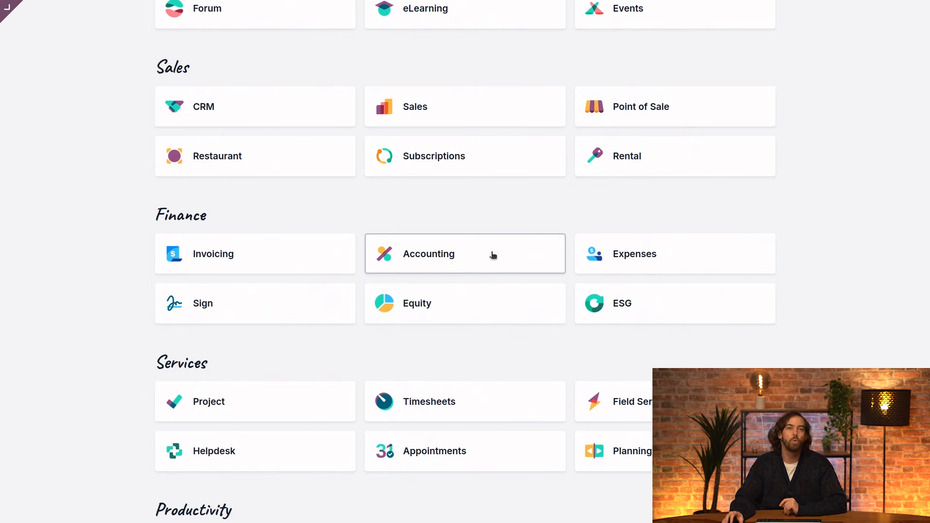
{"action": "left_click", "coordinate": [319, 255]}
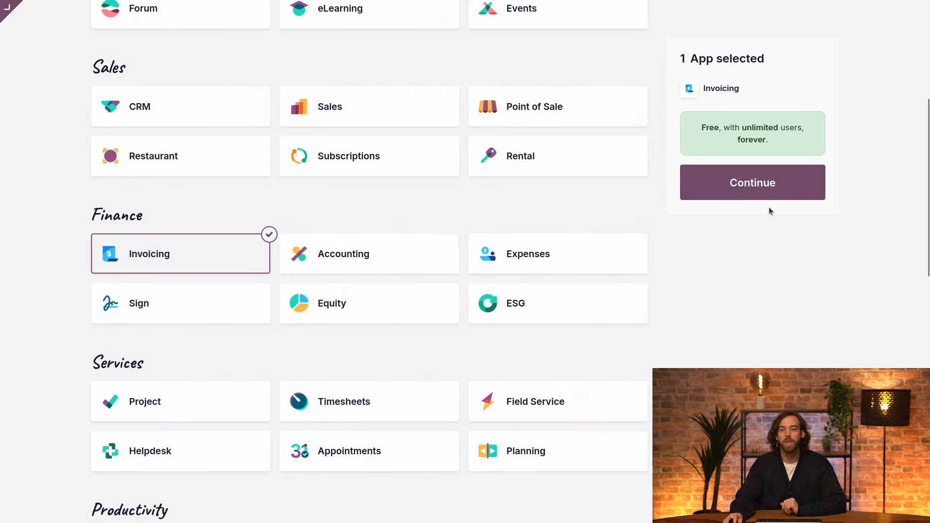
{"action": "left_click", "coordinate": [800, 181]}
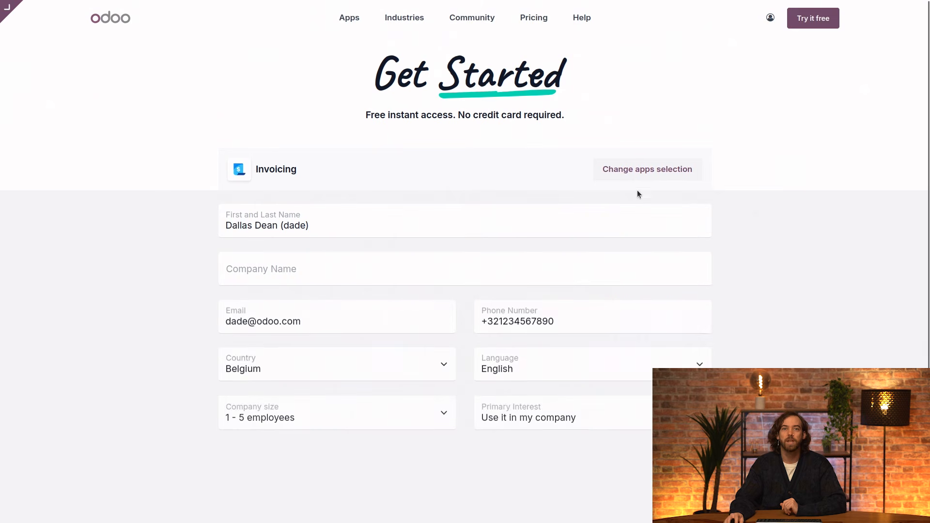
Sign up with company name 'My Company' and primary interest 'I am a teacher'.
{"action": "left_click", "coordinate": [330, 268]}
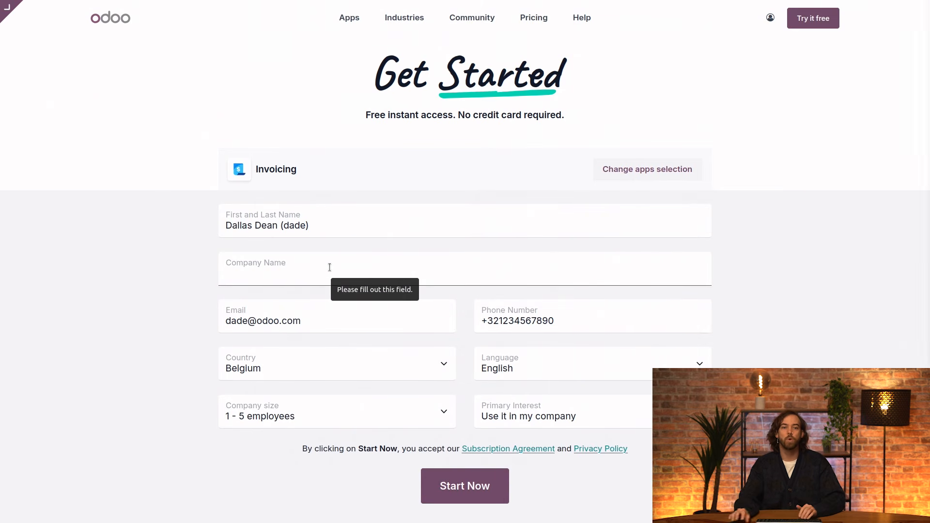
{"action": "left_click", "coordinate": [301, 272]}
{"action": "type", "text": "My"}
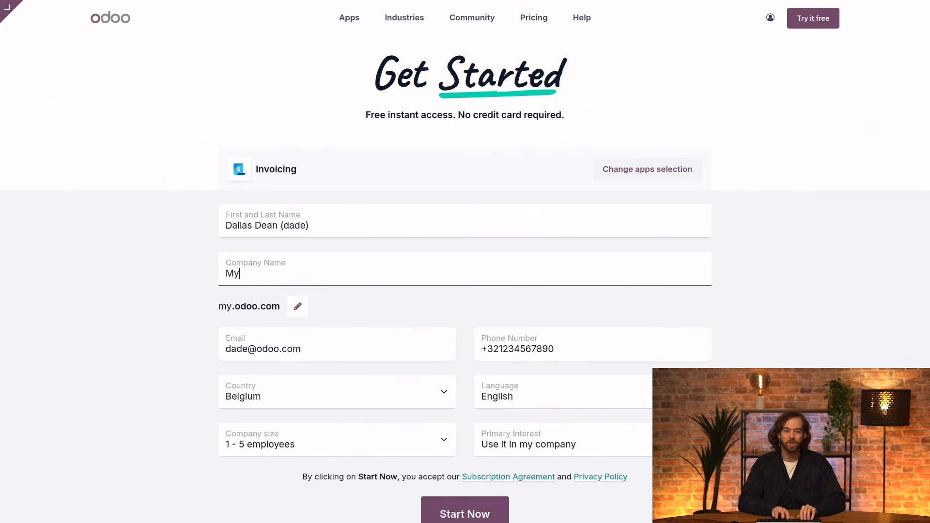
{"action": "type", "text": " Company"}
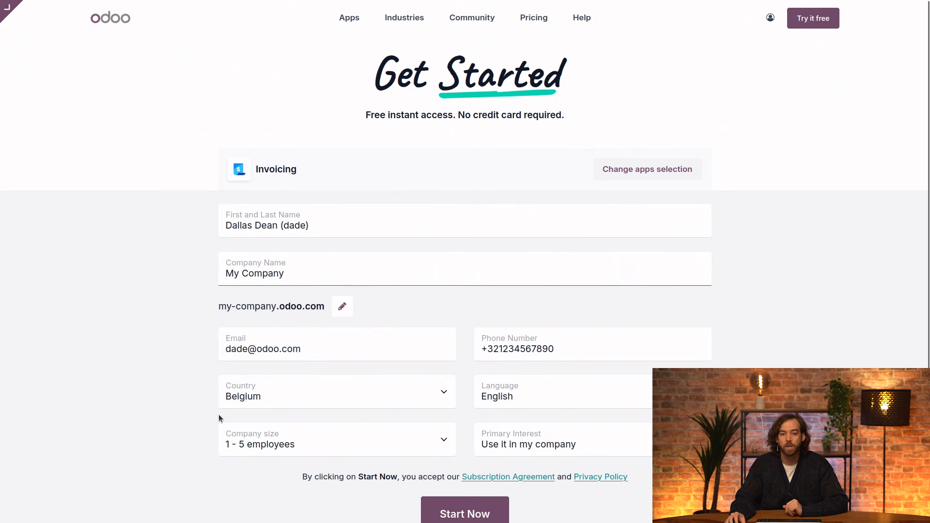
{"action": "left_click", "coordinate": [537, 438]}
{"action": "left_click", "coordinate": [547, 414]}
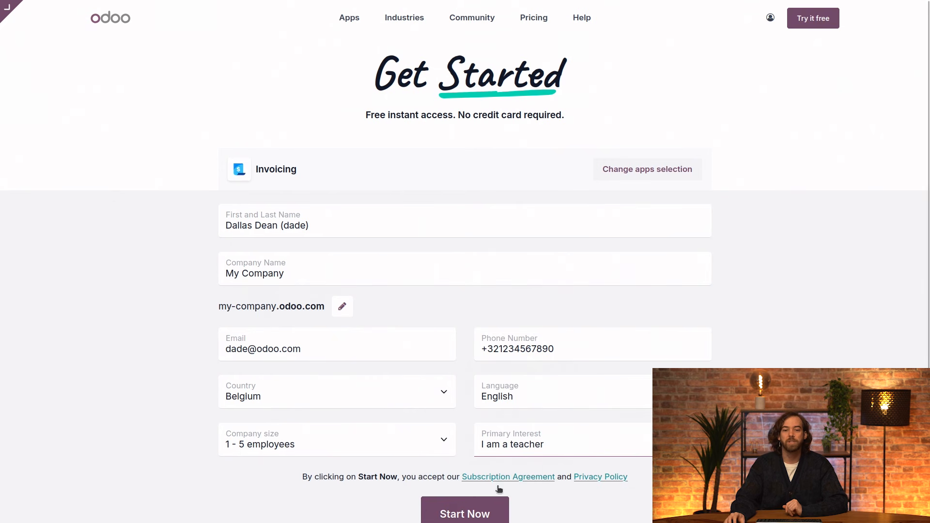
{"action": "left_click", "coordinate": [478, 513]}
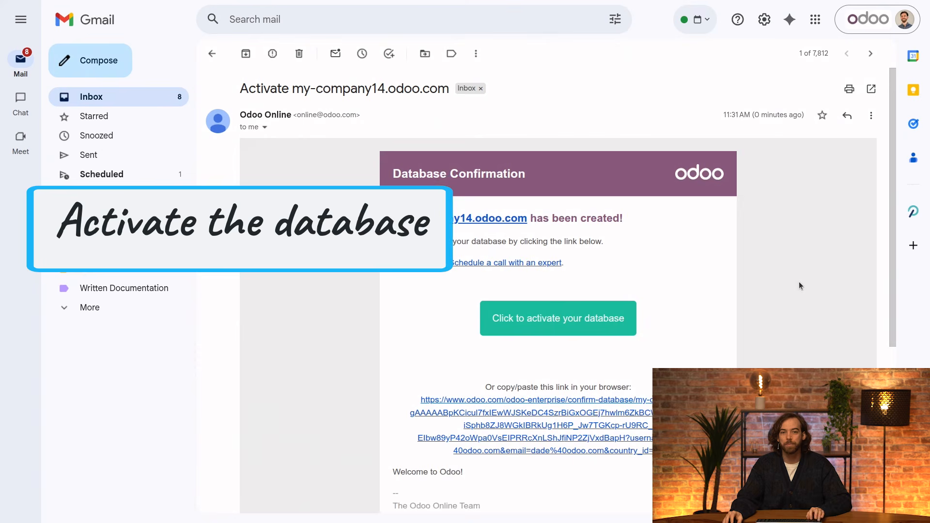
Follow the activation link in the my-company14.odoo.com confirmation email.
{"action": "left_click", "coordinate": [577, 326]}
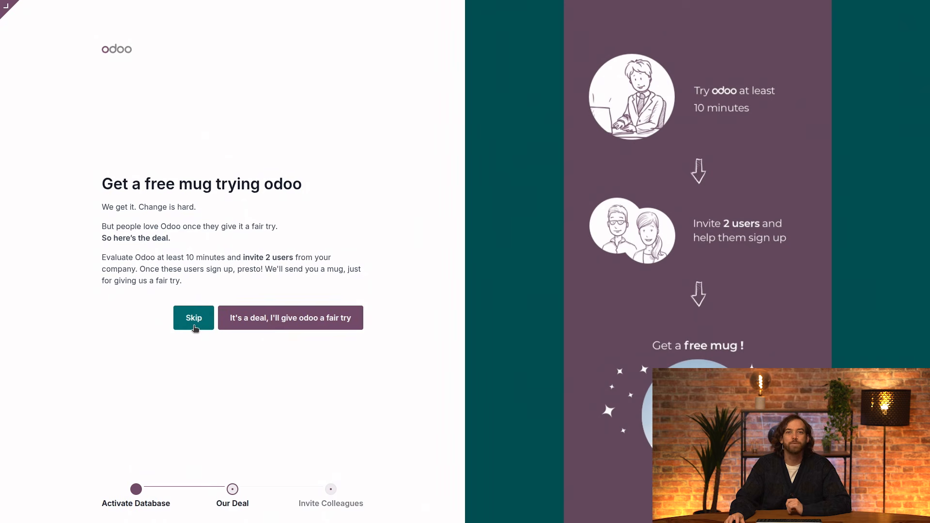
Skip the free mug offer and go to the my-company14.odoo.com database.
{"action": "left_click", "coordinate": [193, 320]}
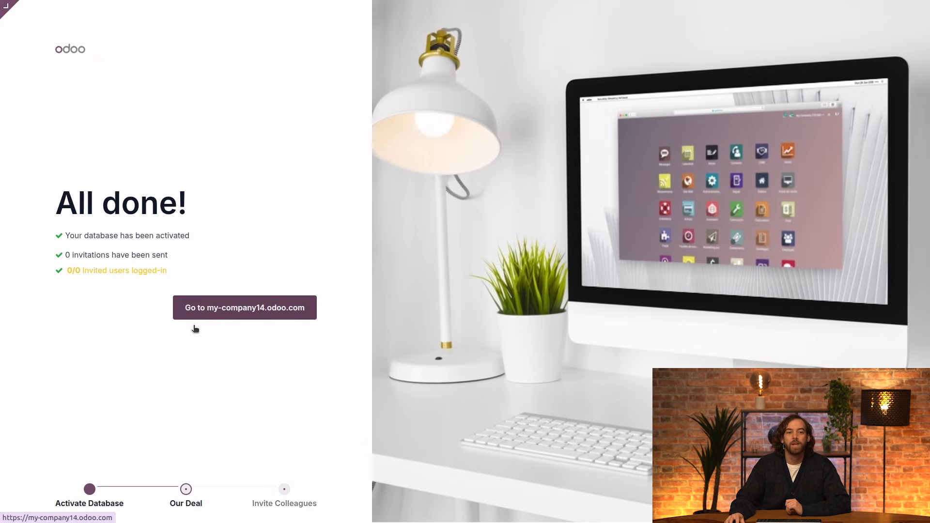
{"action": "left_click", "coordinate": [265, 312]}
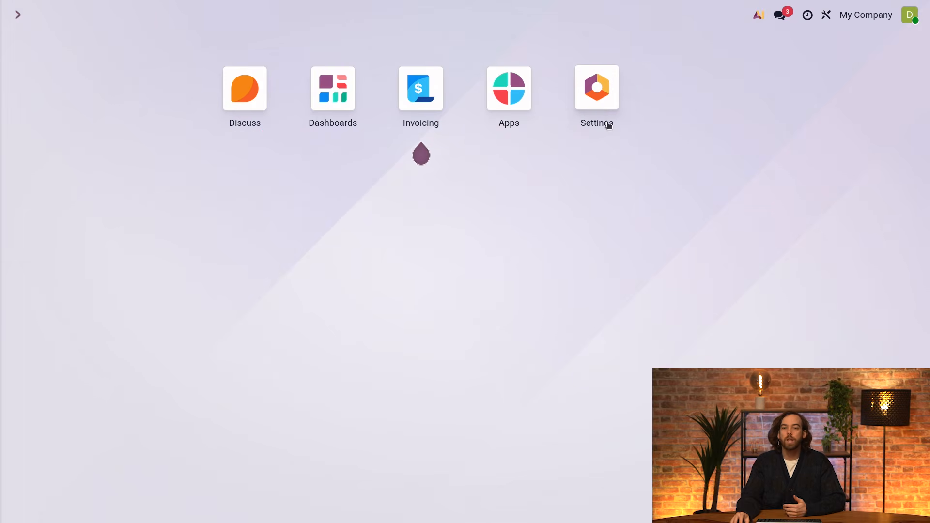
Paste the company's Belgian VAT number into My Company's details, save, and return to General Settings.
{"action": "left_click", "coordinate": [601, 109]}
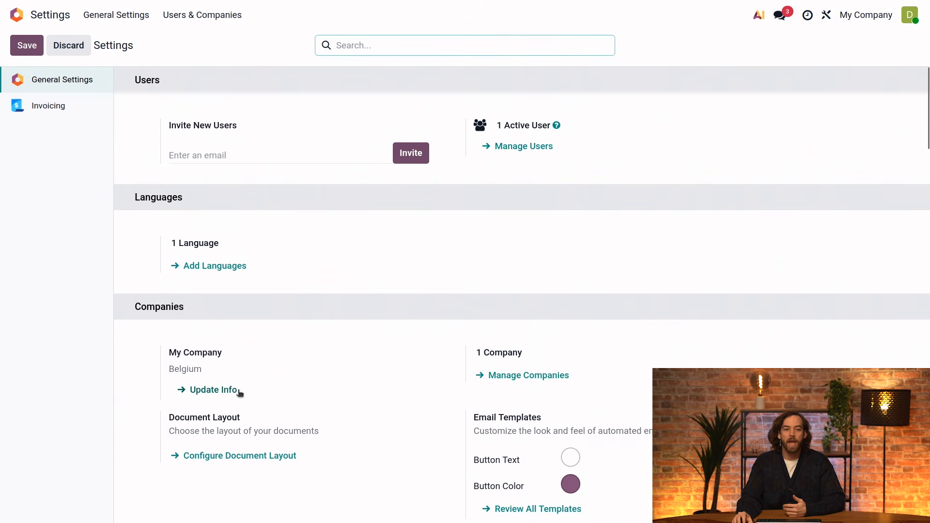
{"action": "scroll", "coordinate": [207, 315], "scroll_direction": "down", "scroll_amount": 3}
{"action": "left_click", "coordinate": [227, 257]}
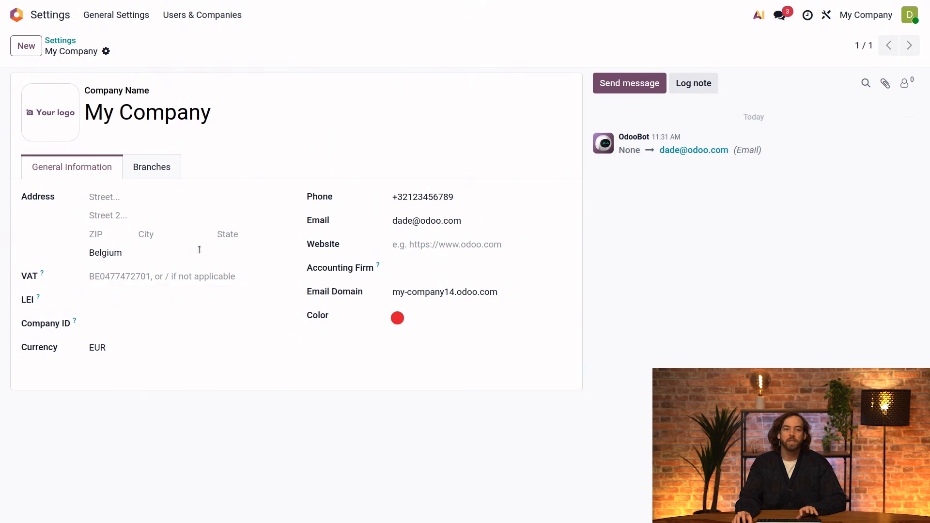
{"action": "left_click", "coordinate": [170, 279]}
{"action": "key", "text": "ctrl+v"}
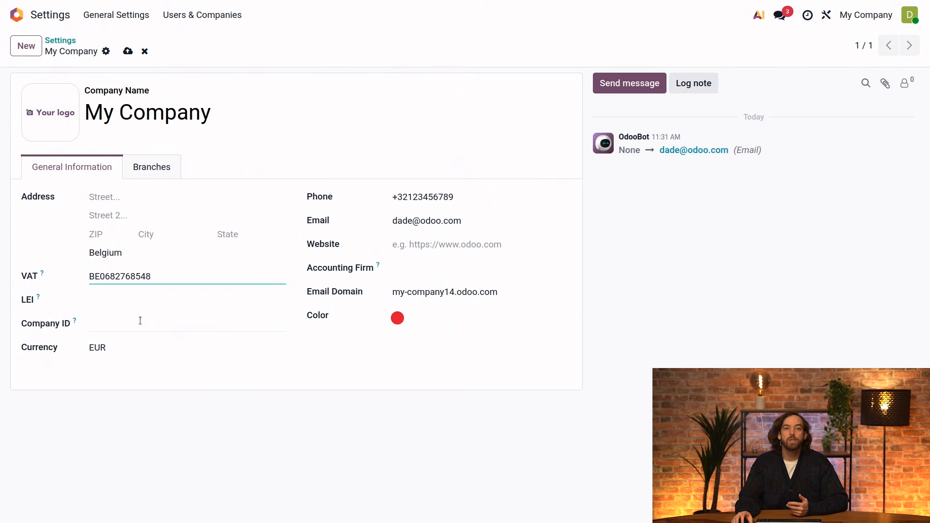
{"action": "left_click", "coordinate": [128, 51]}
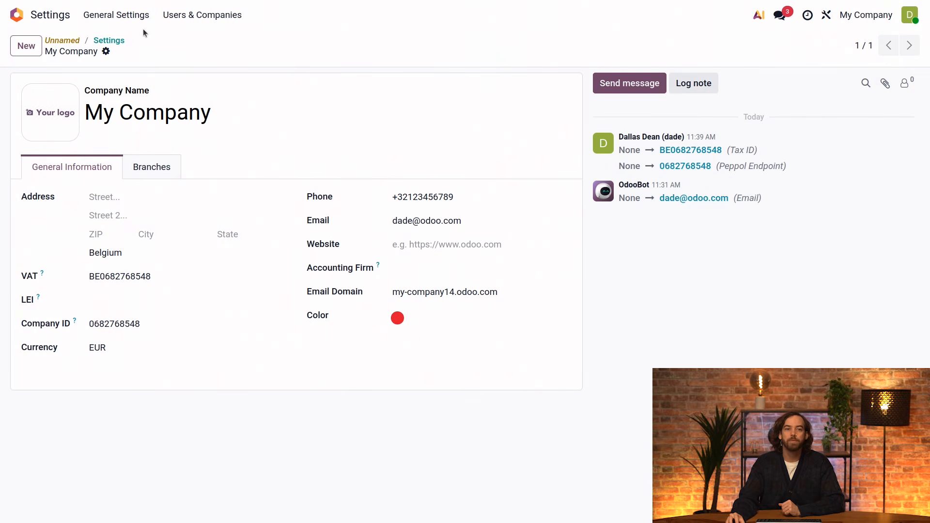
{"action": "left_click", "coordinate": [135, 16]}
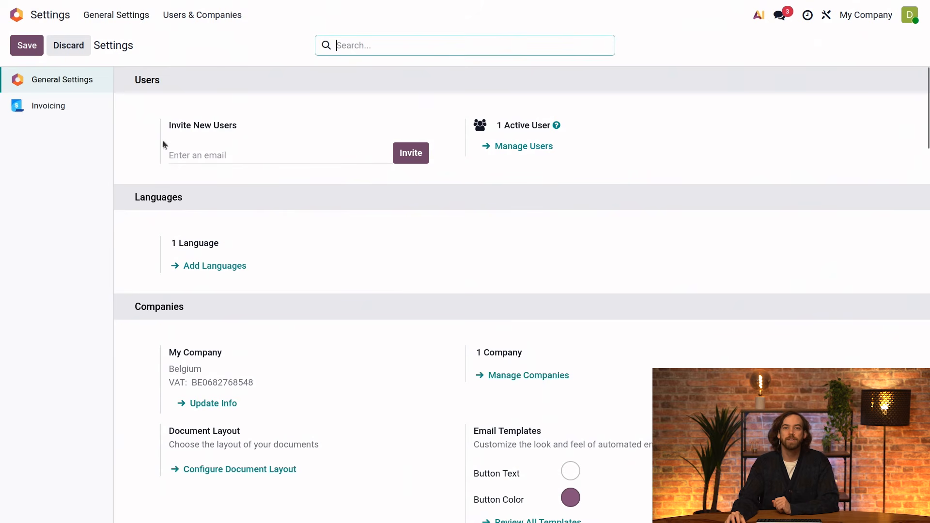
Activate developer mode and show the Invoicing settings page.
{"action": "scroll", "coordinate": [567, 201], "scroll_direction": "down", "scroll_amount": 20}
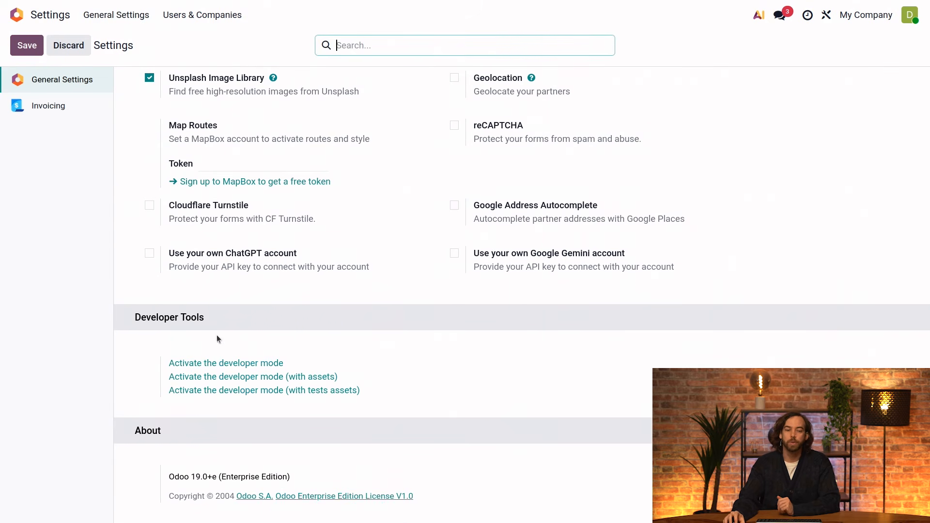
{"action": "left_click", "coordinate": [232, 363]}
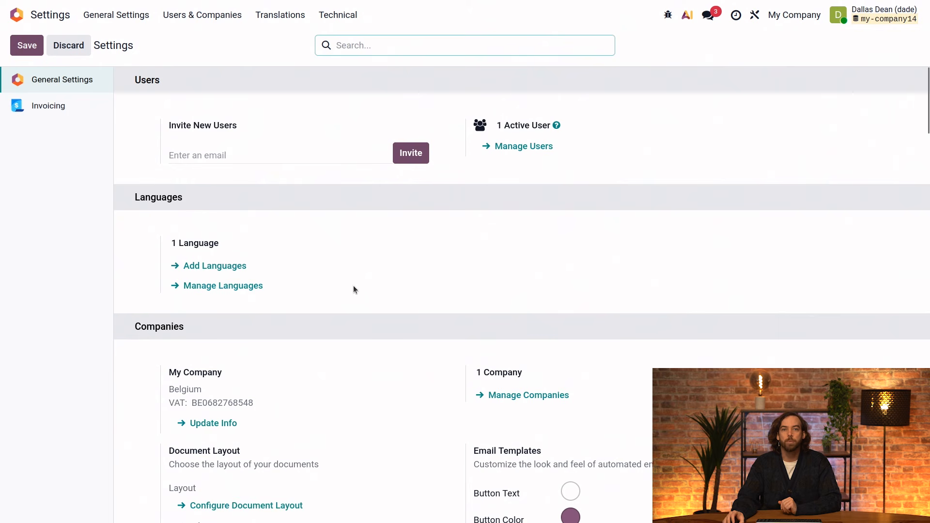
{"action": "left_click", "coordinate": [60, 105]}
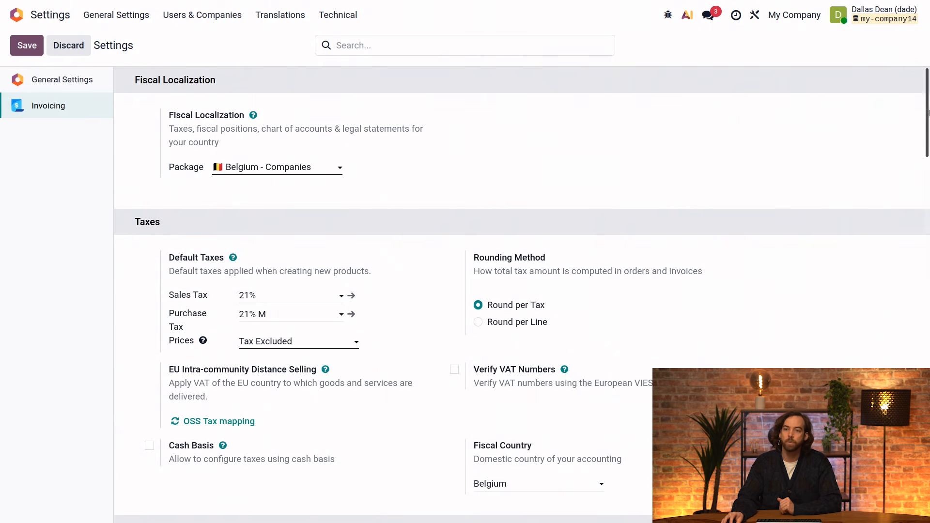
Activate Peppol using the Belgian Company Registry identifier and the company phone number.
{"action": "scroll", "coordinate": [423, 376], "scroll_direction": "down", "scroll_amount": 20}
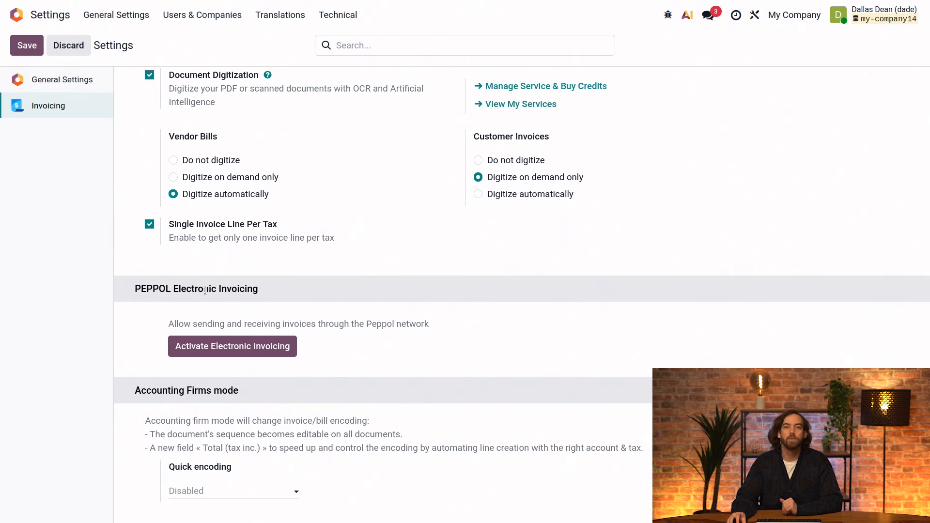
{"action": "left_click", "coordinate": [224, 358]}
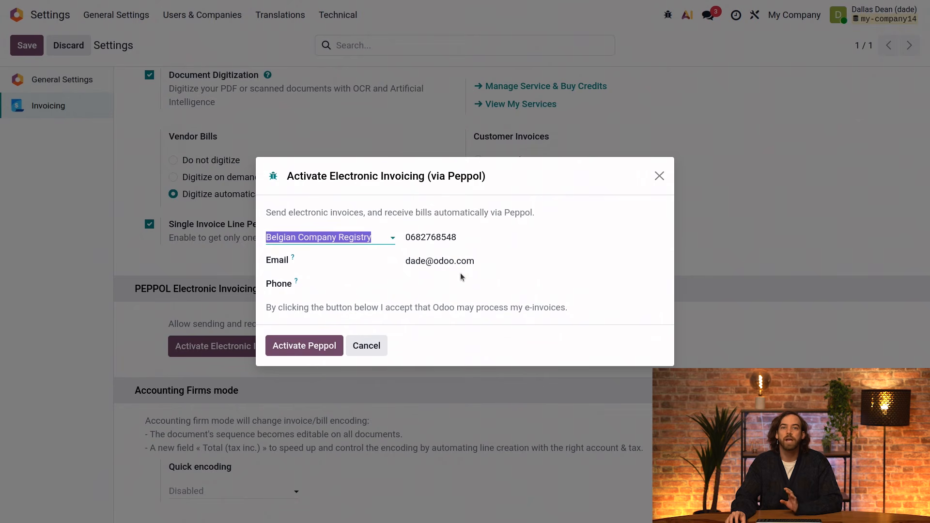
{"action": "left_click", "coordinate": [364, 237]}
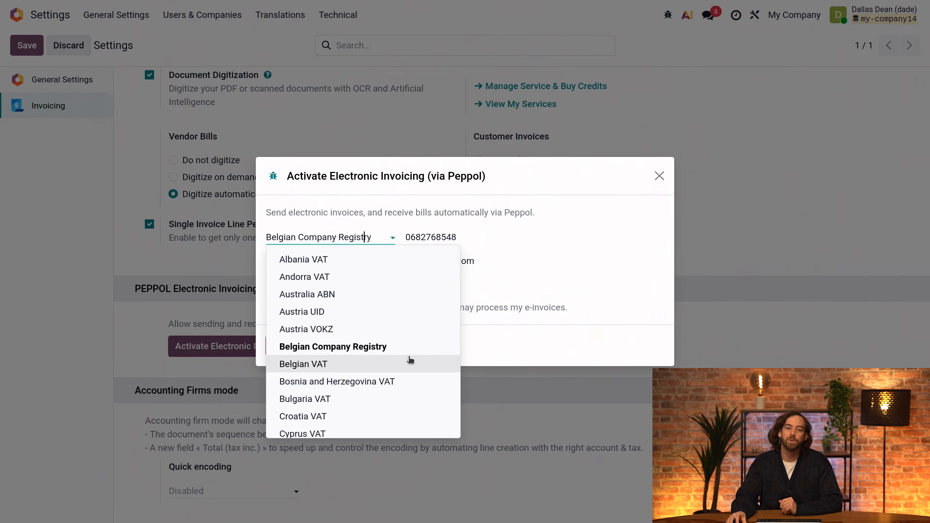
{"action": "left_click", "coordinate": [377, 355]}
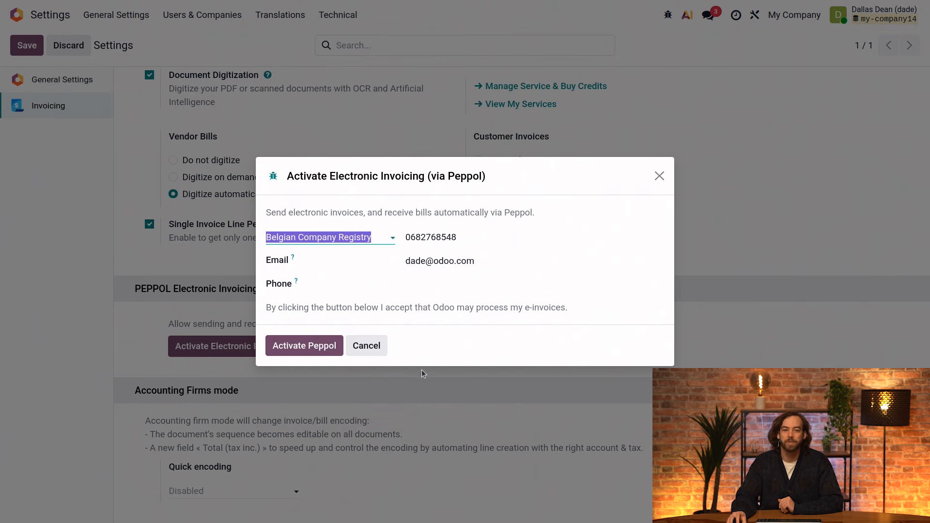
{"action": "left_click", "coordinate": [440, 281]}
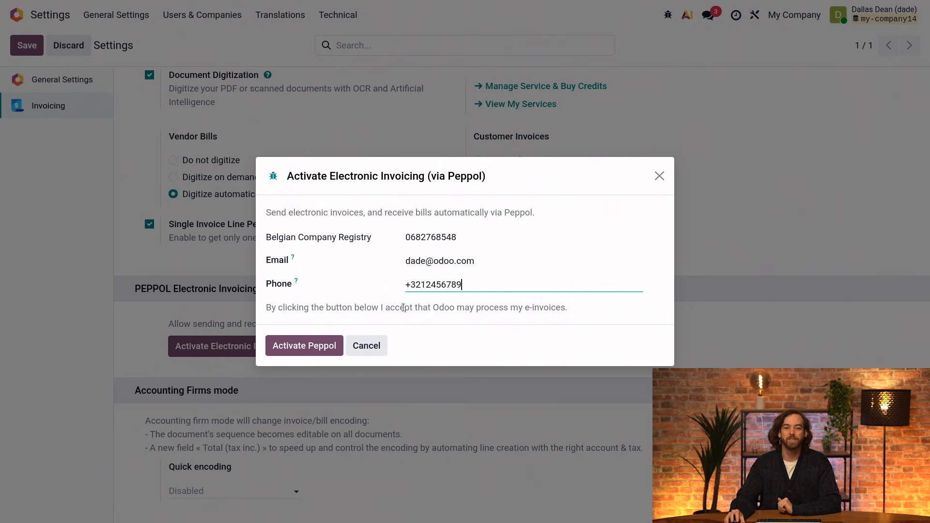
{"action": "left_click", "coordinate": [335, 344]}
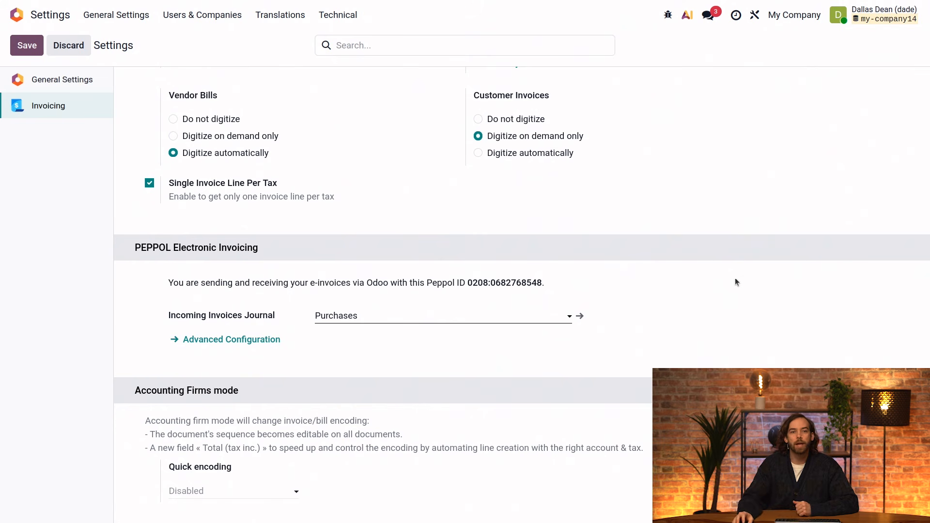
Open the Invoicing app's customer list and start a new customer record.
{"action": "left_click", "coordinate": [47, 19]}
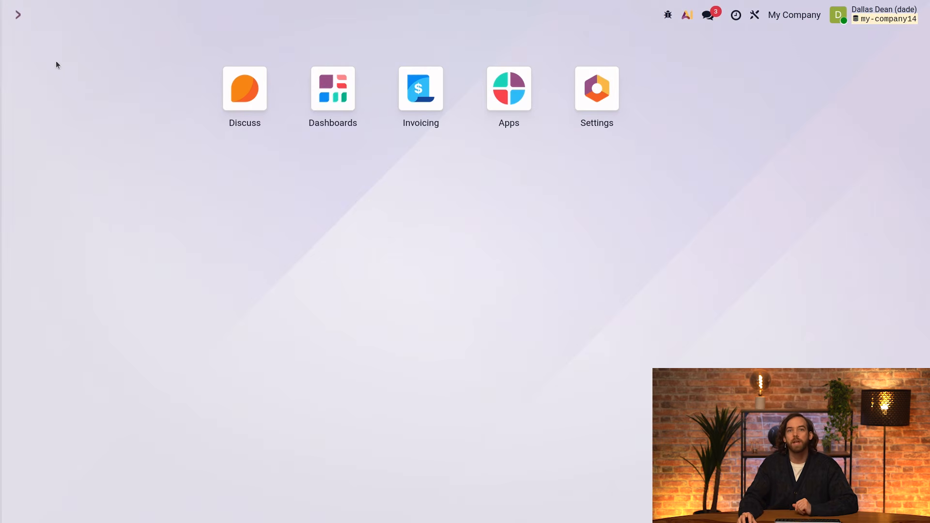
{"action": "left_click", "coordinate": [437, 96]}
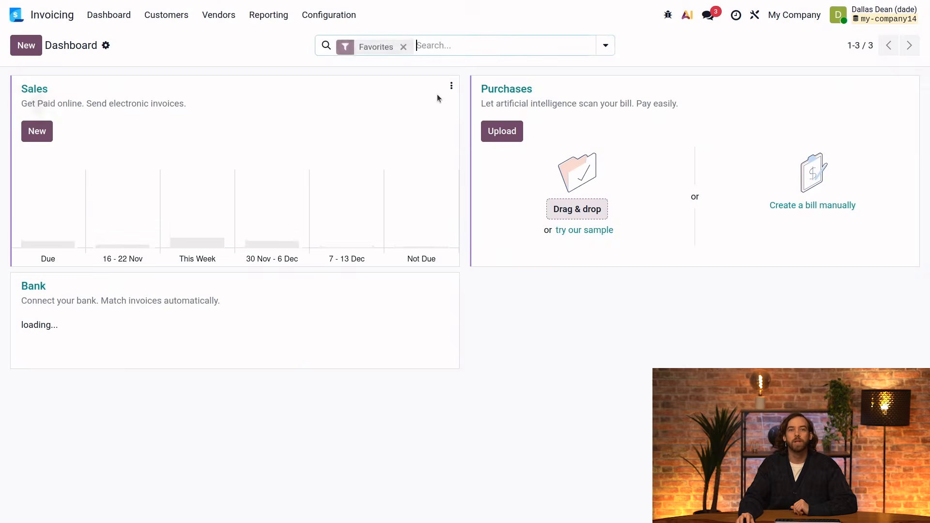
{"action": "left_click", "coordinate": [164, 15]}
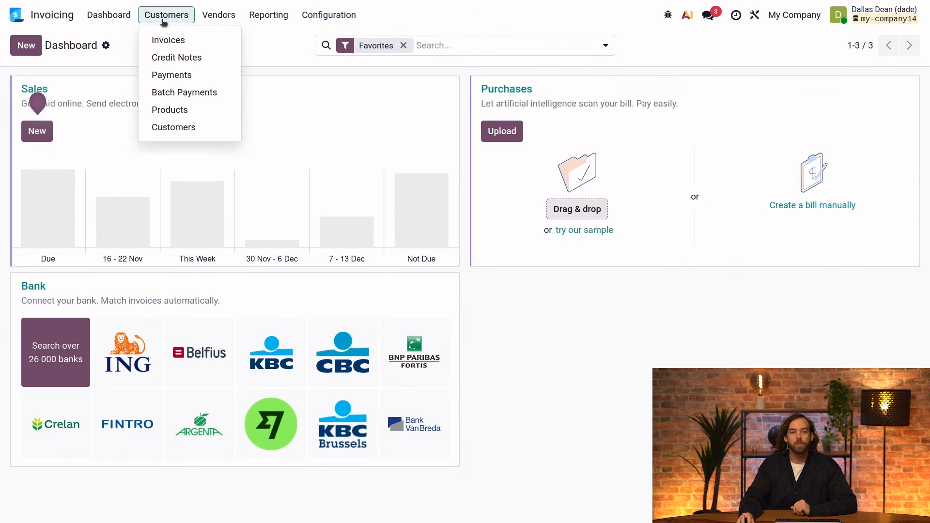
{"action": "left_click", "coordinate": [209, 131]}
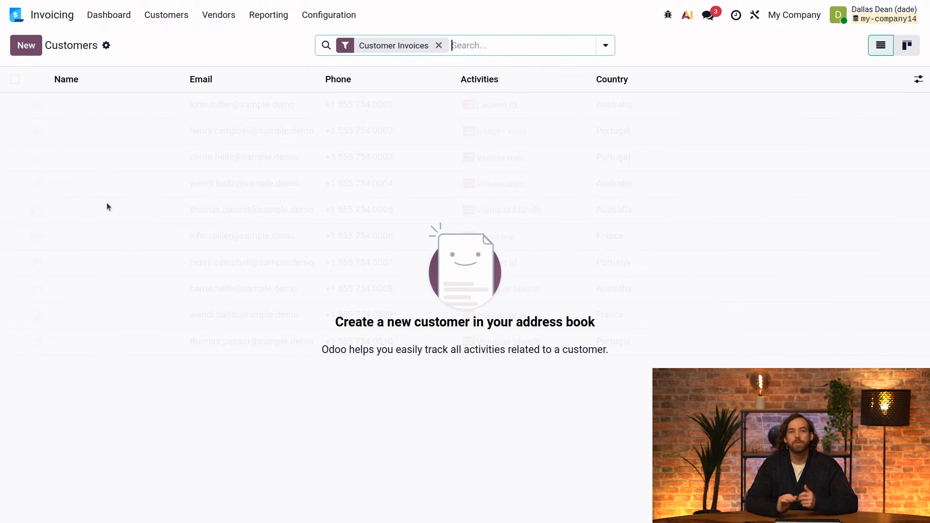
{"action": "left_click", "coordinate": [26, 46]}
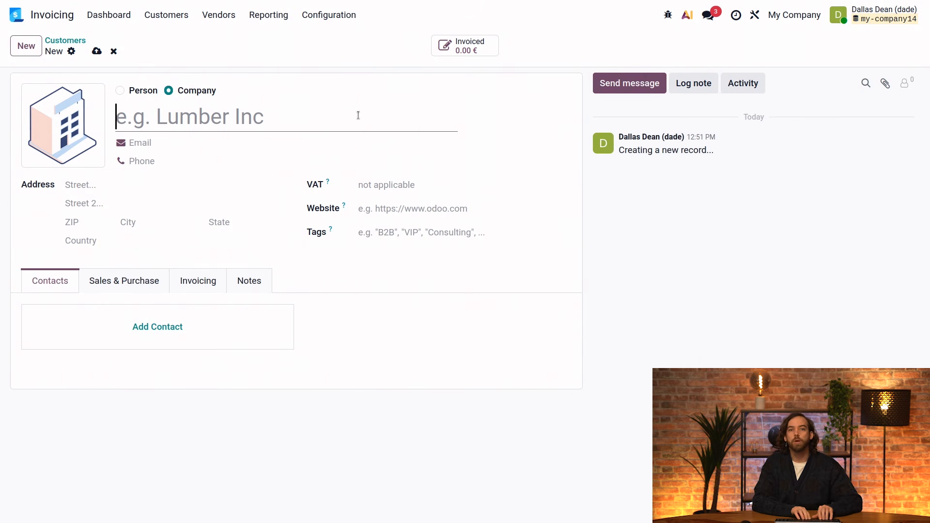
Fill in the customer as 'New Customer' with an e-mail address and country Belgium.
{"action": "type", "text": "New Customer"}
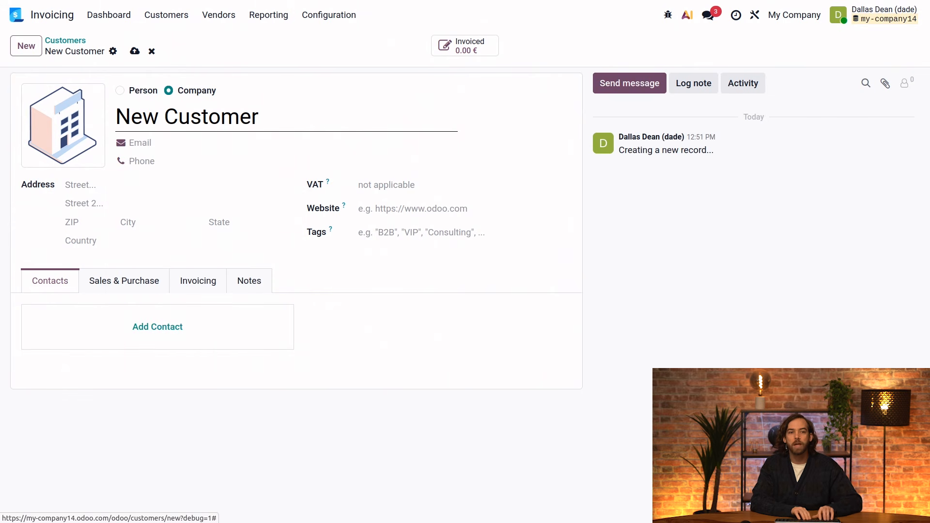
{"action": "key", "text": "Tab"}
{"action": "type", "text": "test@te"}
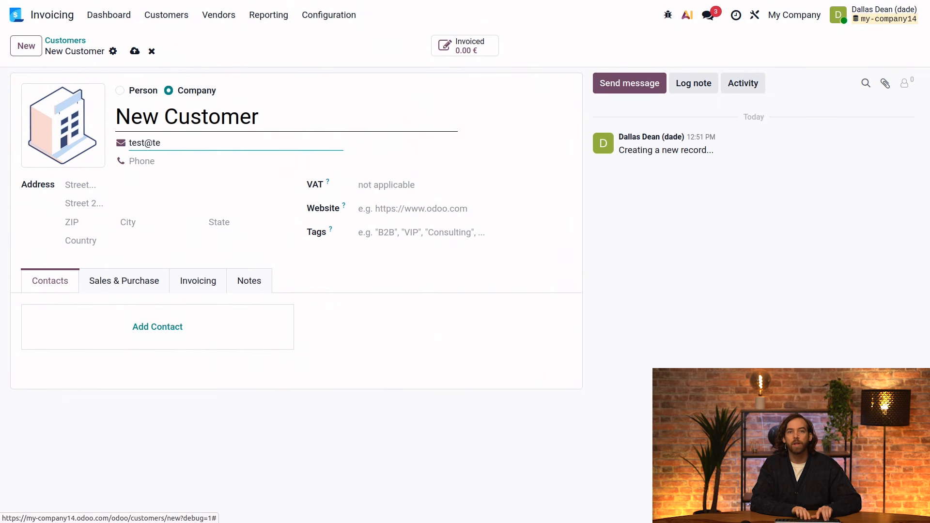
{"action": "type", "text": "stt.com"}
{"action": "key", "text": "Tab"}
{"action": "key", "text": "Tab"}
{"action": "key", "text": "Tab"}
{"action": "key", "text": "Tab"}
{"action": "key", "text": "Tab"}
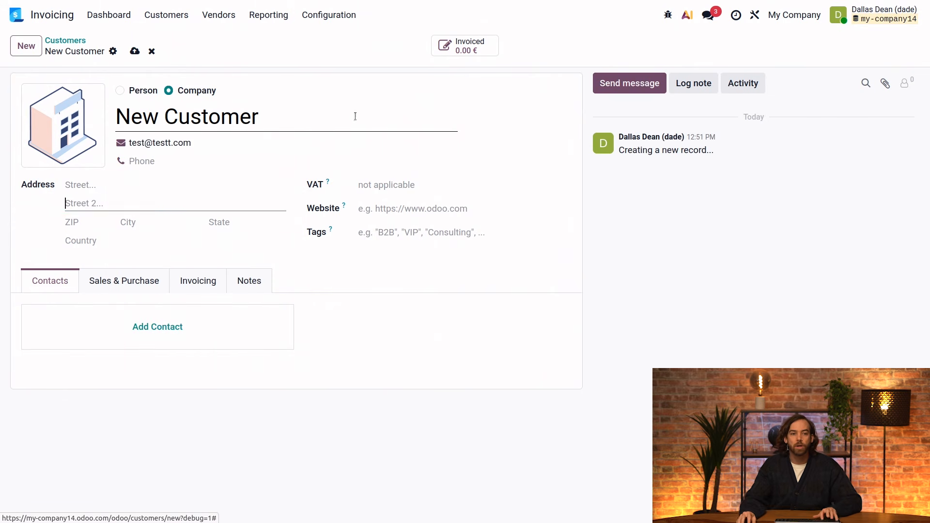
{"action": "key", "text": "Tab"}
{"action": "key", "text": "Tab"}
{"action": "type", "text": "belg"}
{"action": "left_click", "coordinate": [121, 262]}
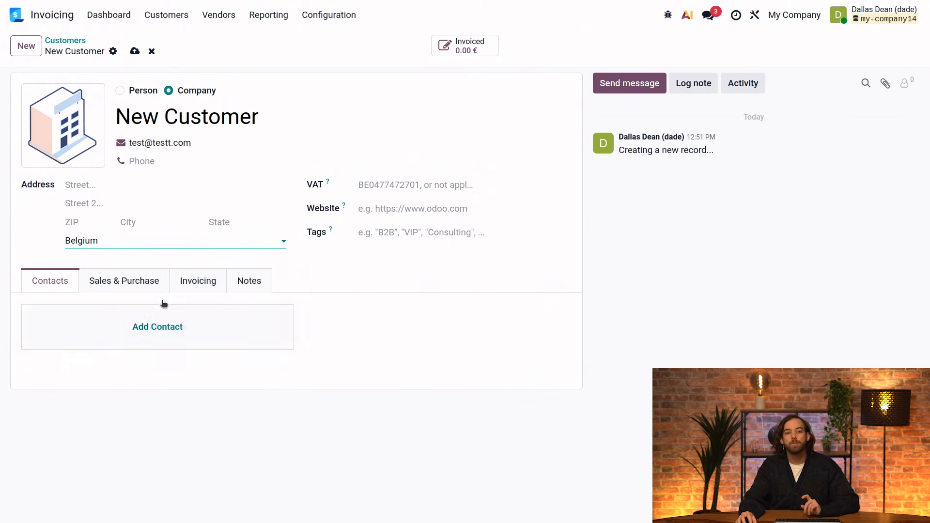
{"action": "left_click", "coordinate": [188, 283]}
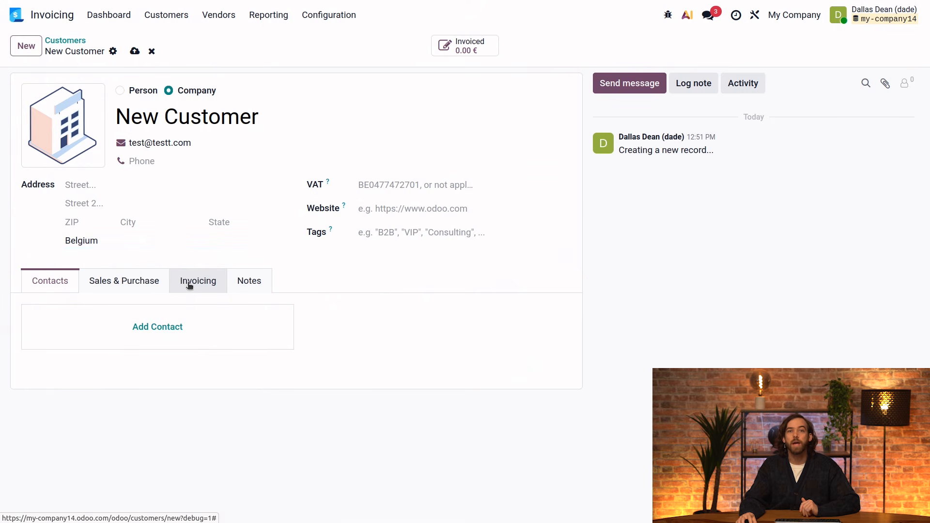
Save the customer and send its invoices by Peppol in EU Standard (Peppol Bis 3.0) format.
{"action": "key", "text": "alt+s"}
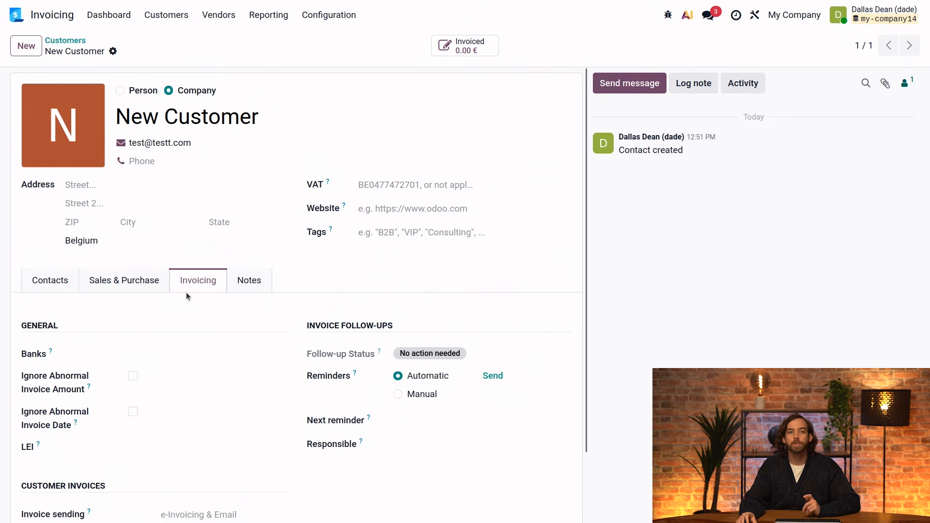
{"action": "scroll", "coordinate": [187, 360], "scroll_direction": "down", "scroll_amount": 2}
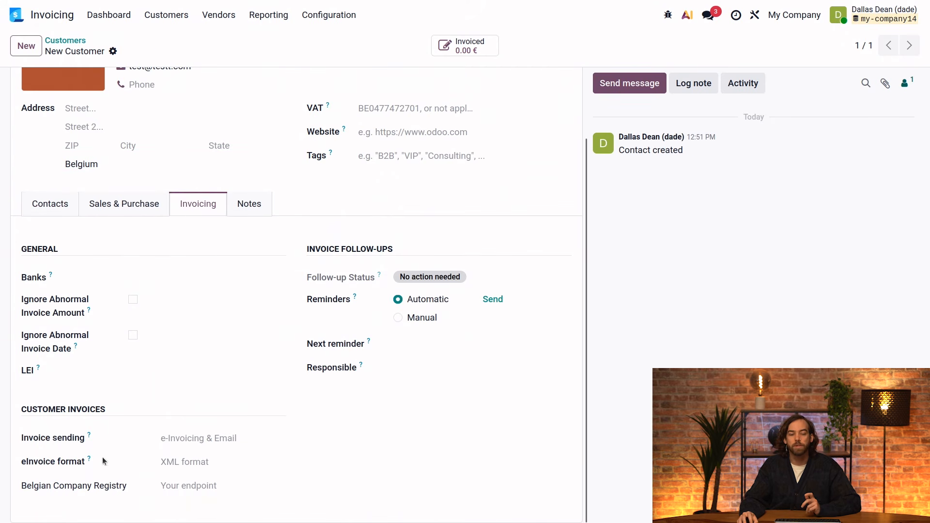
{"action": "left_click", "coordinate": [192, 435]}
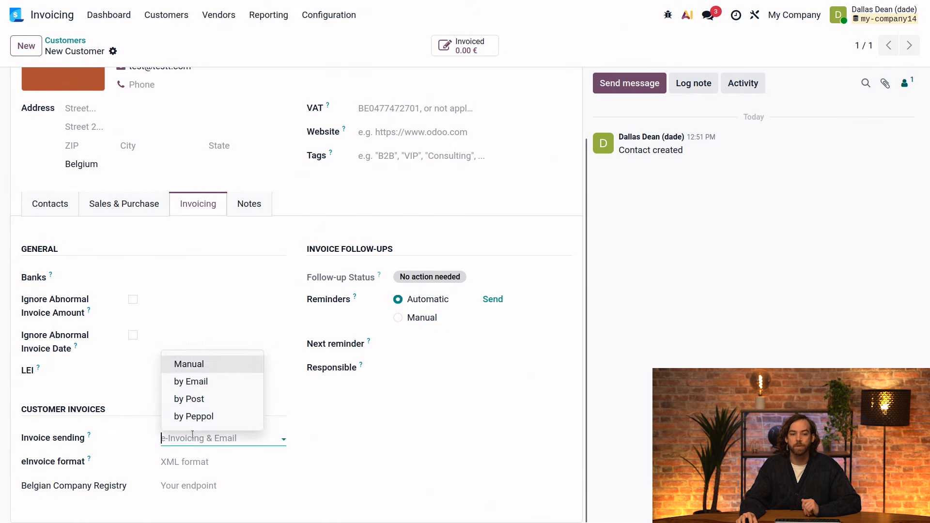
{"action": "left_click", "coordinate": [203, 417]}
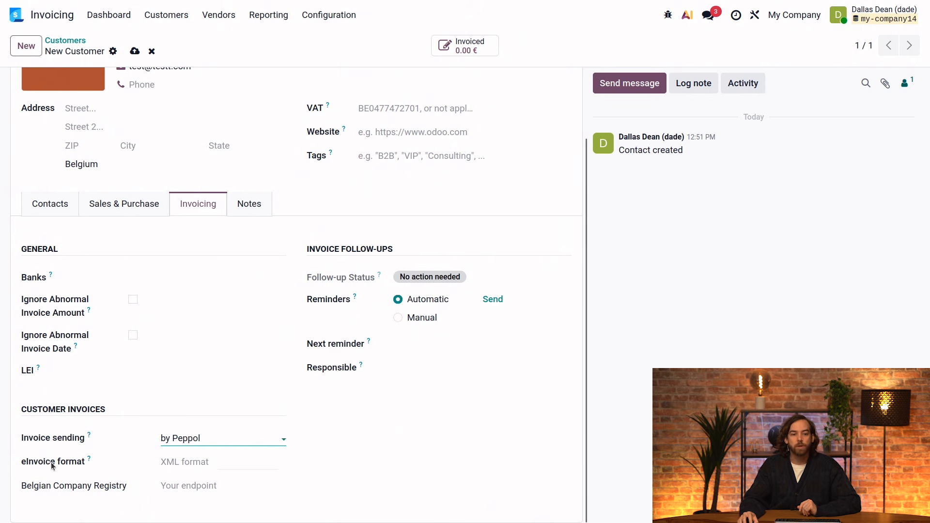
{"action": "left_click", "coordinate": [192, 461]}
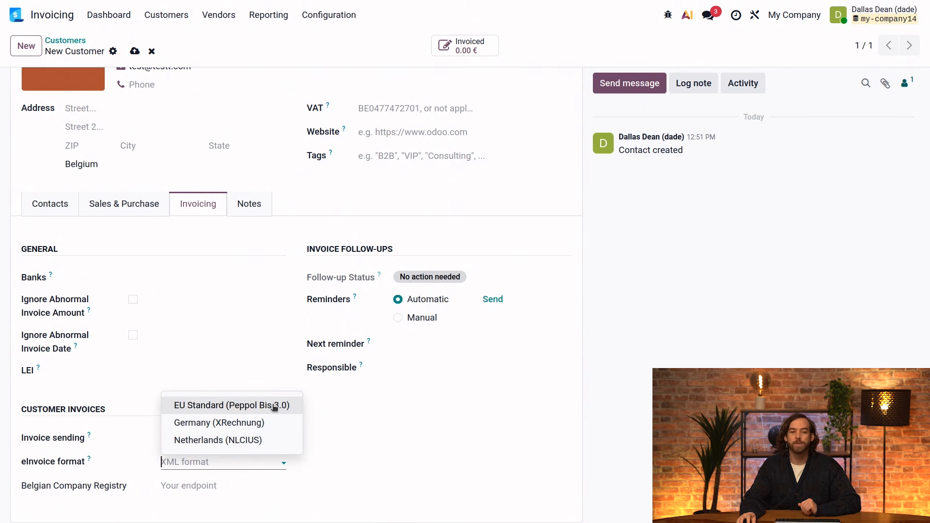
{"action": "left_click", "coordinate": [257, 406]}
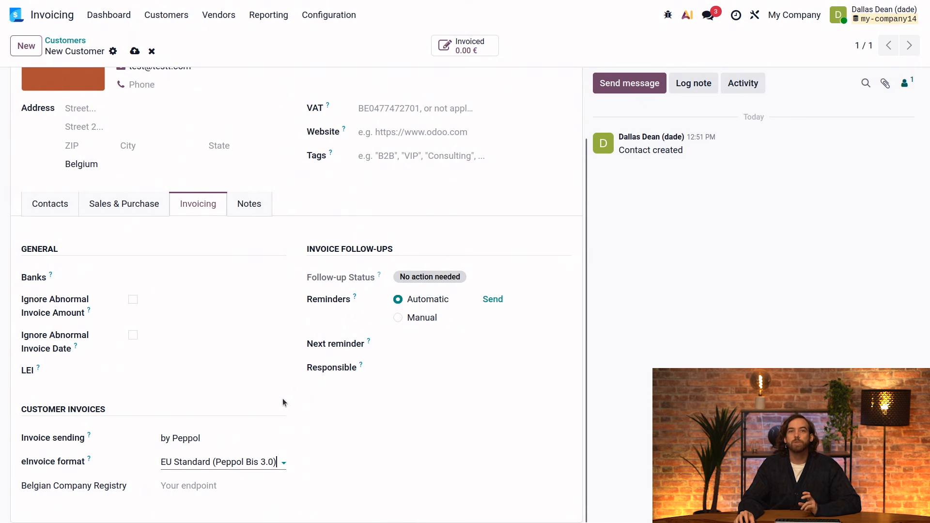
{"action": "left_click", "coordinate": [75, 485]}
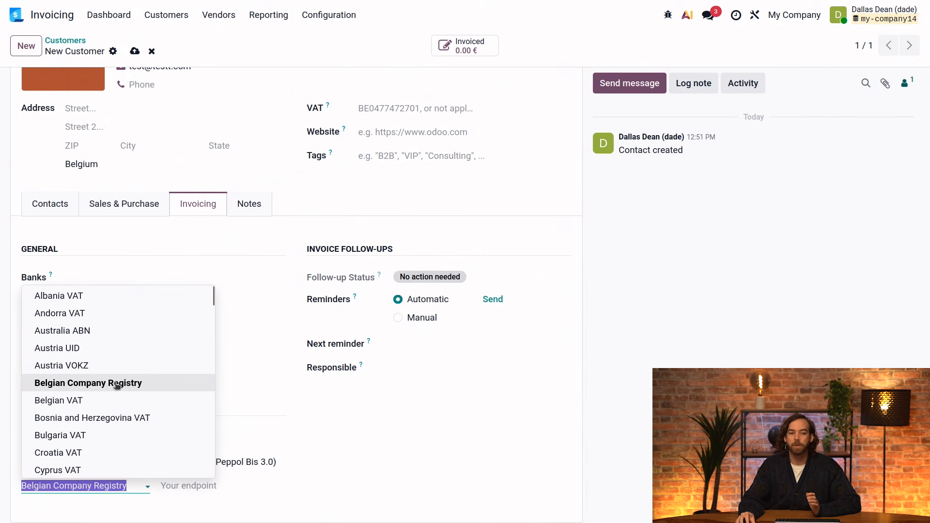
{"action": "left_click", "coordinate": [161, 386]}
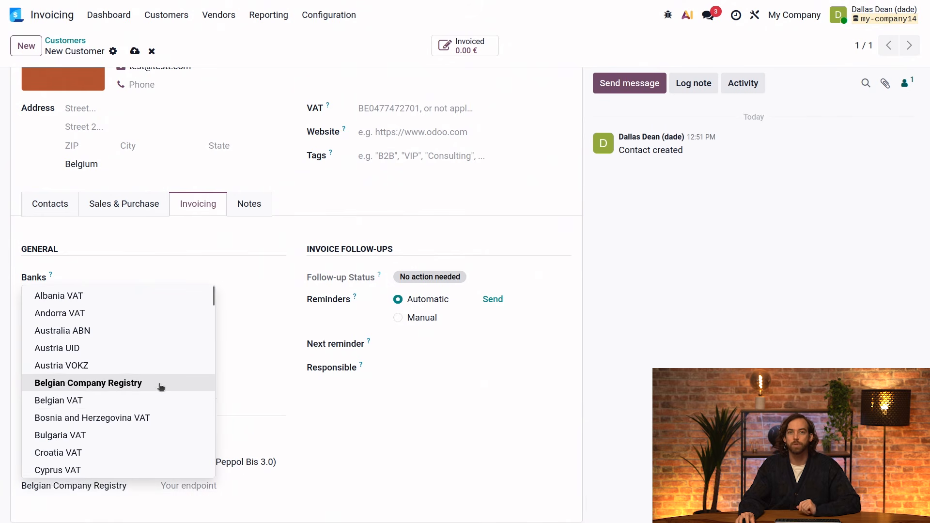
{"action": "left_click", "coordinate": [237, 486]}
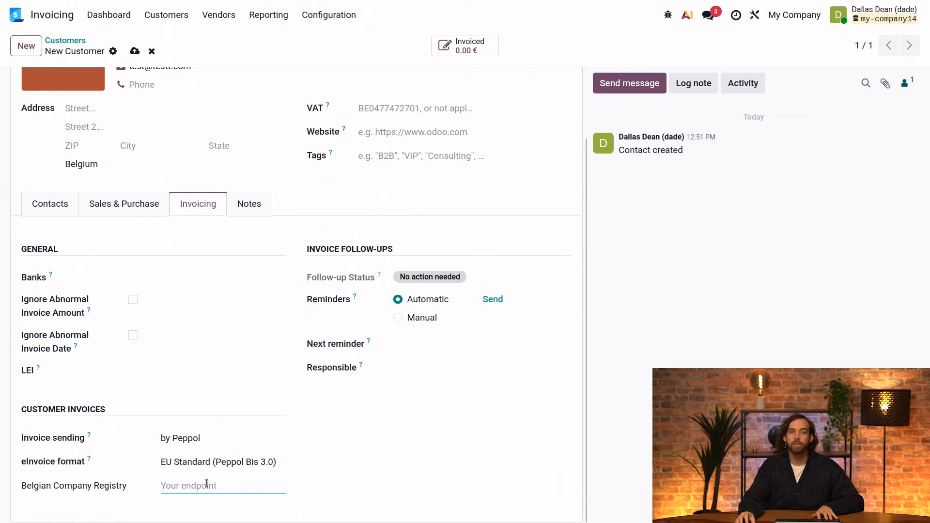
{"action": "key", "text": "ctrl+v"}
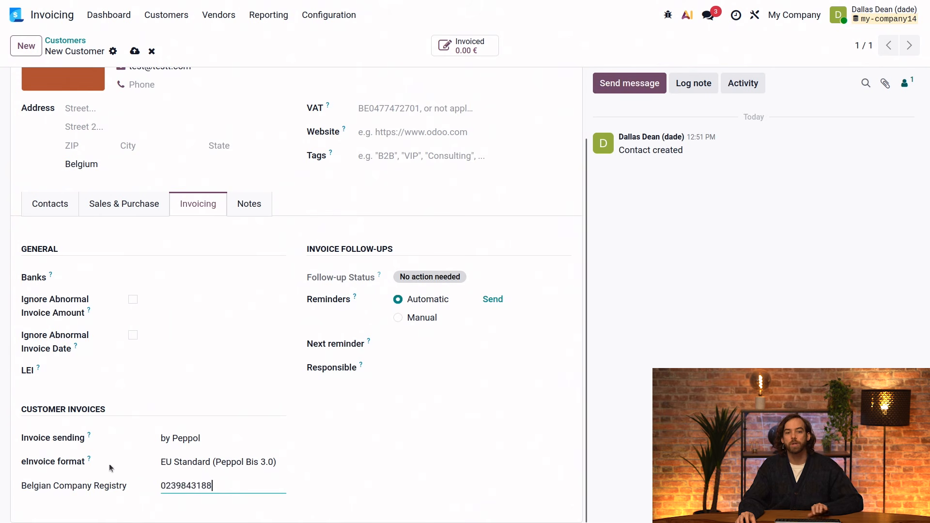
{"action": "left_click", "coordinate": [405, 467]}
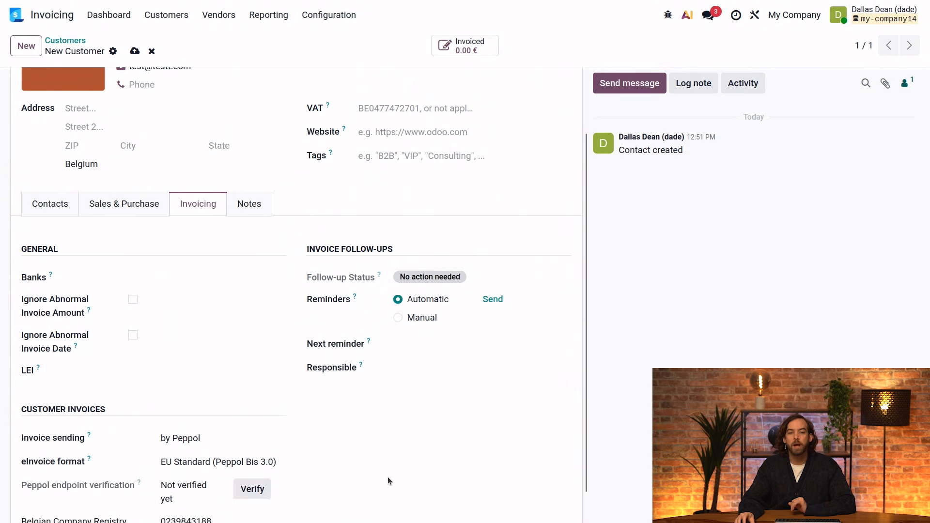
{"action": "scroll", "coordinate": [386, 475], "scroll_direction": "down", "scroll_amount": 1}
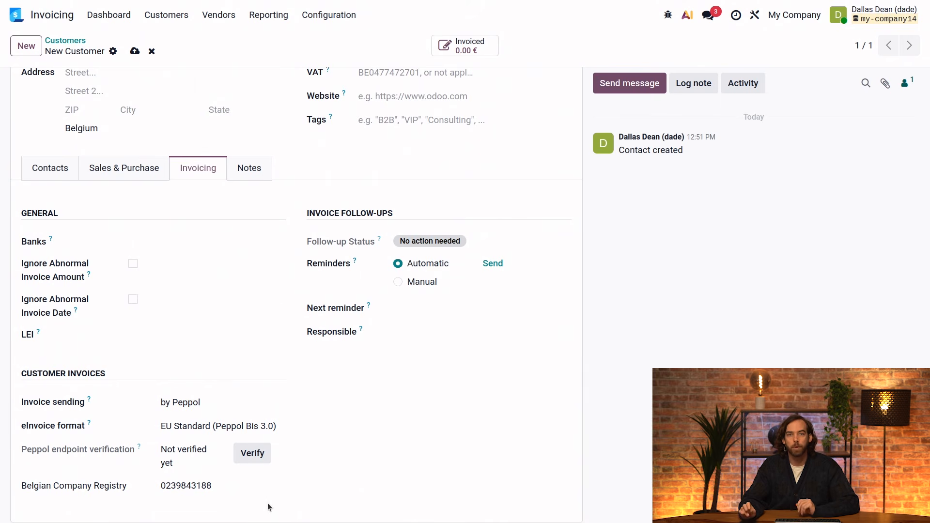
{"action": "left_click", "coordinate": [270, 454]}
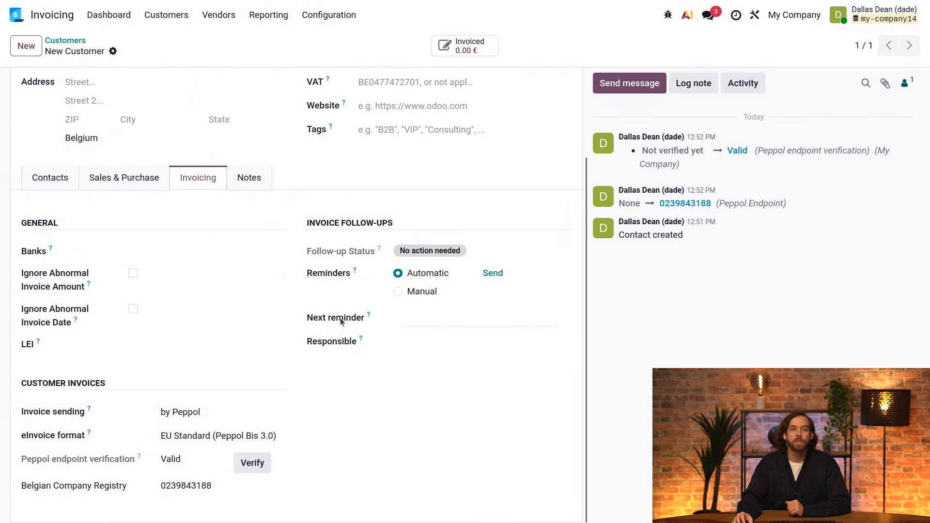
Start a new customer invoice for New Customer and add one empty line.
{"action": "left_click", "coordinate": [165, 21]}
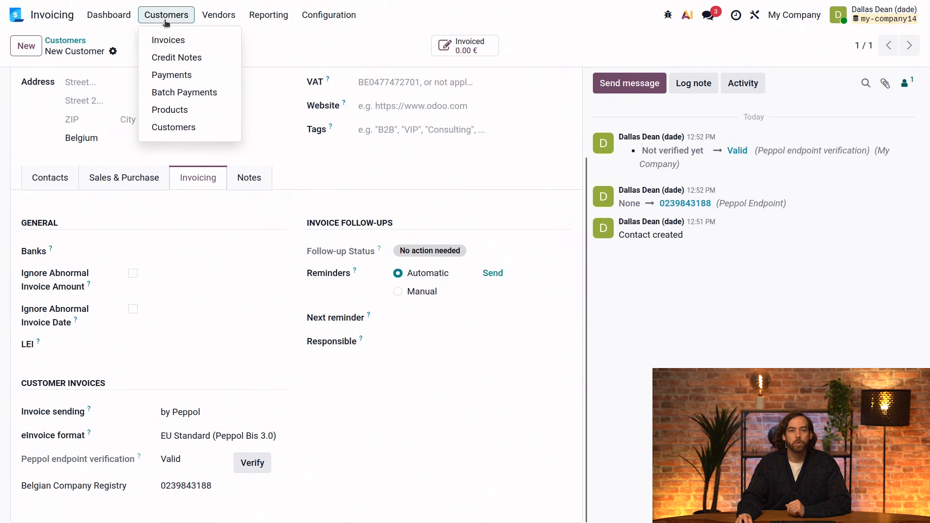
{"action": "left_click", "coordinate": [201, 39]}
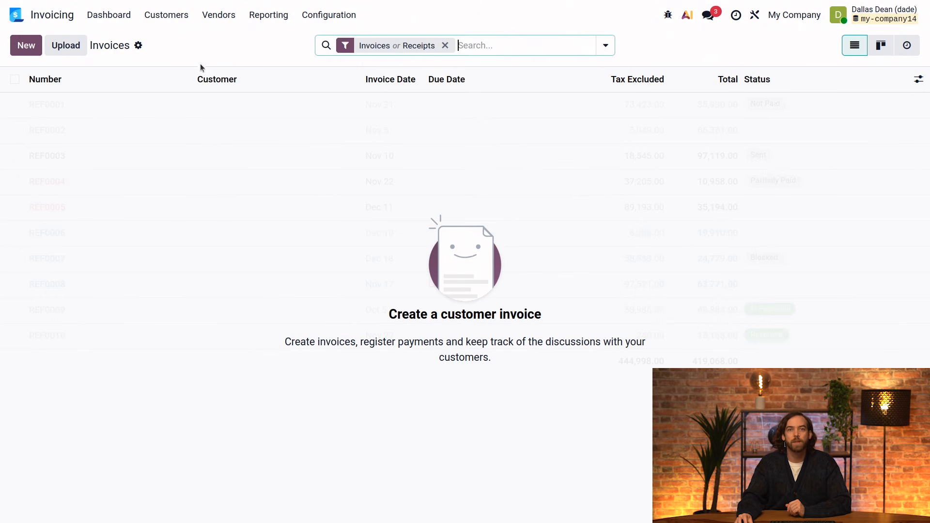
{"action": "left_click", "coordinate": [26, 45]}
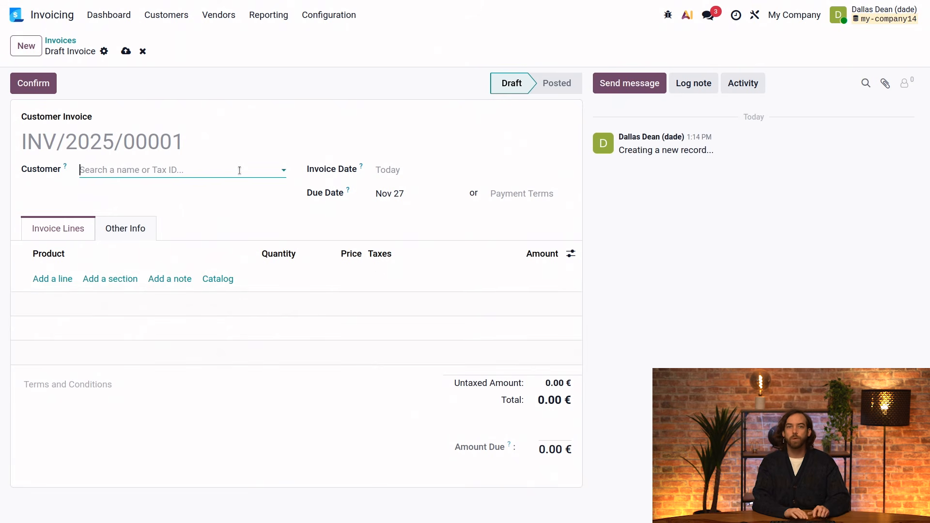
{"action": "type", "text": "new"}
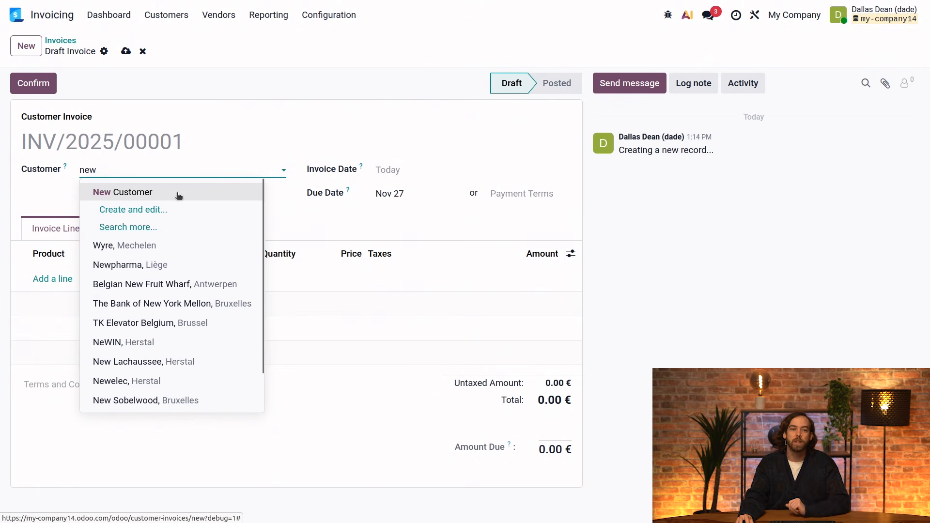
{"action": "left_click", "coordinate": [132, 192]}
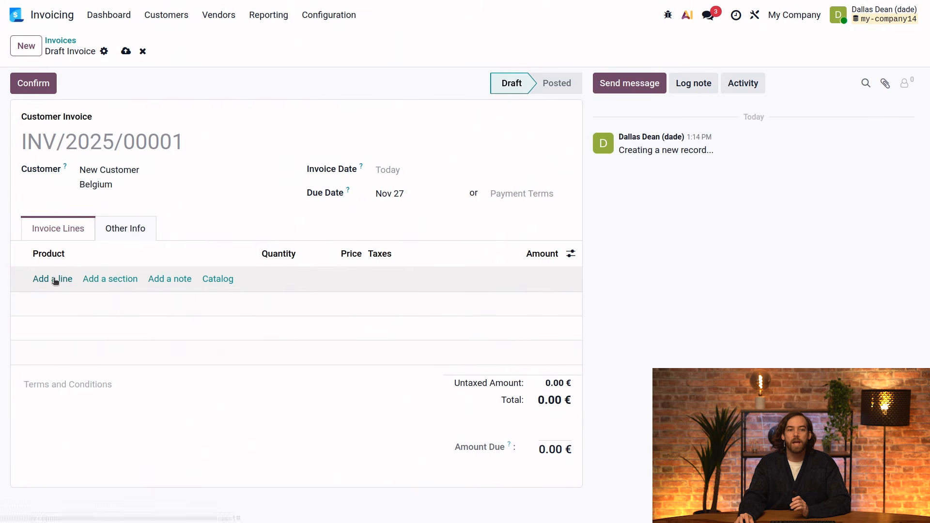
{"action": "left_click", "coordinate": [53, 278]}
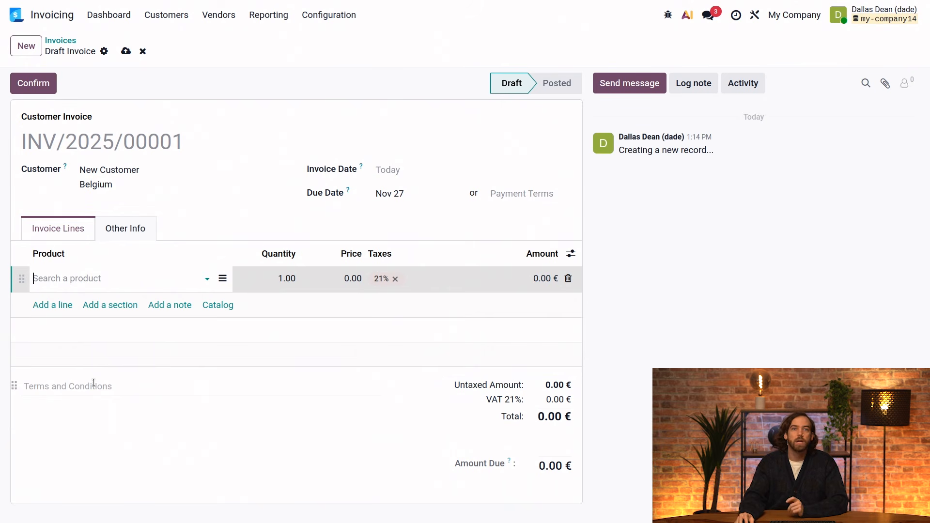
Describe the invoice line as 'consulting services' without choosing a product.
{"action": "left_click", "coordinate": [80, 280]}
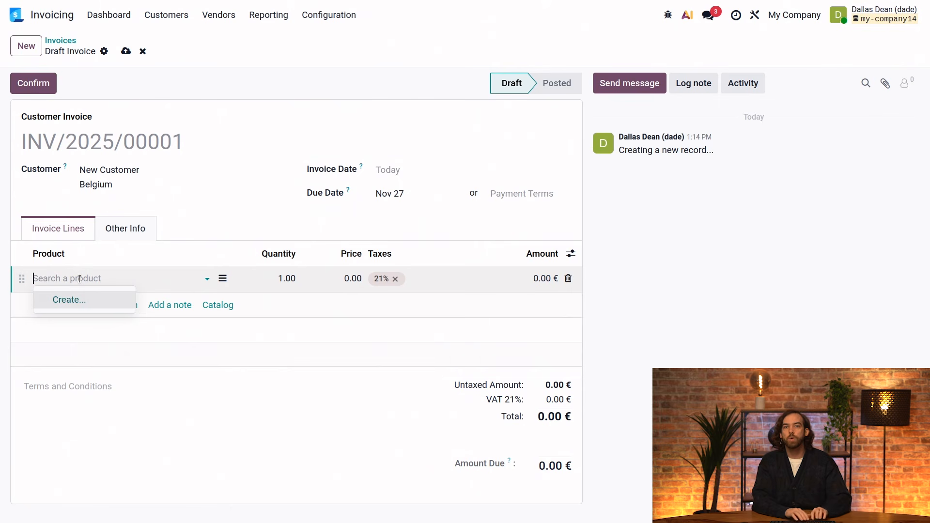
{"action": "type", "text": "new product"}
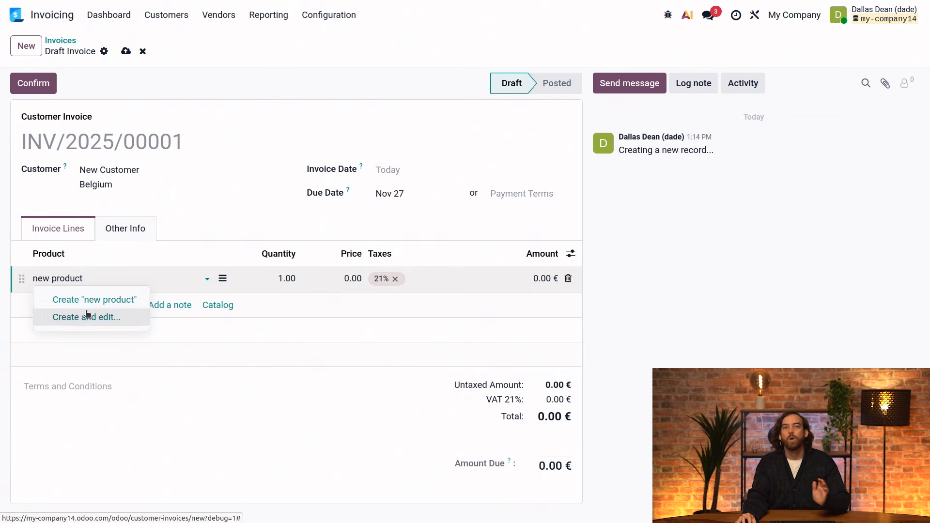
{"action": "key", "text": "BackSpace"}
{"action": "key", "text": "BackSpace"}
{"action": "key", "text": "BackSpace"}
{"action": "key", "text": "BackSpace"}
{"action": "key", "text": "BackSpace"}
{"action": "key", "text": "BackSpace"}
{"action": "key", "text": "BackSpace"}
{"action": "key", "text": "BackSpace"}
{"action": "key", "text": "BackSpace"}
{"action": "key", "text": "BackSpace"}
{"action": "key", "text": "BackSpace"}
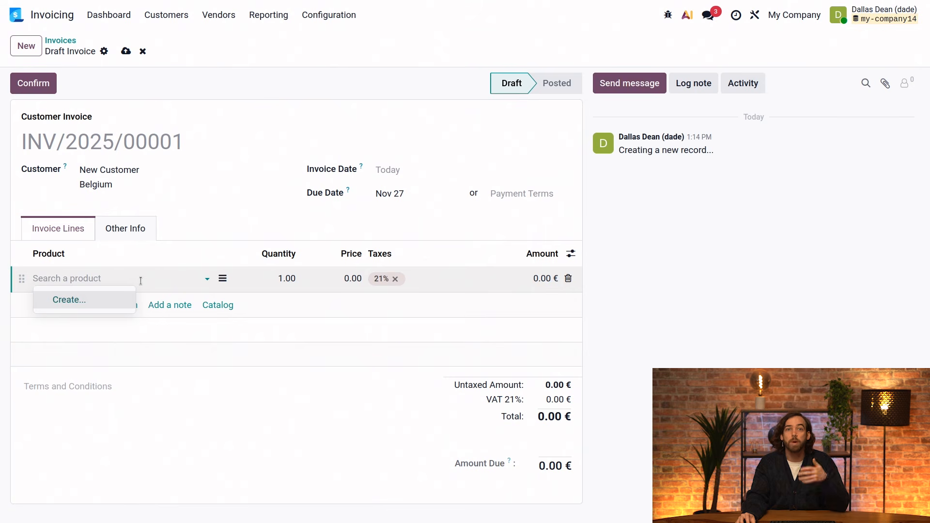
{"action": "left_click", "coordinate": [223, 278]}
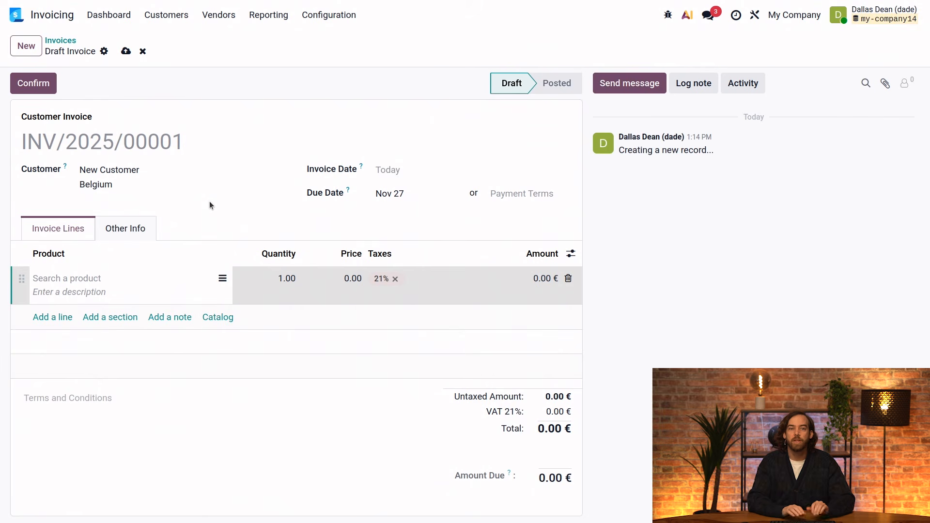
{"action": "type", "text": "consulting"}
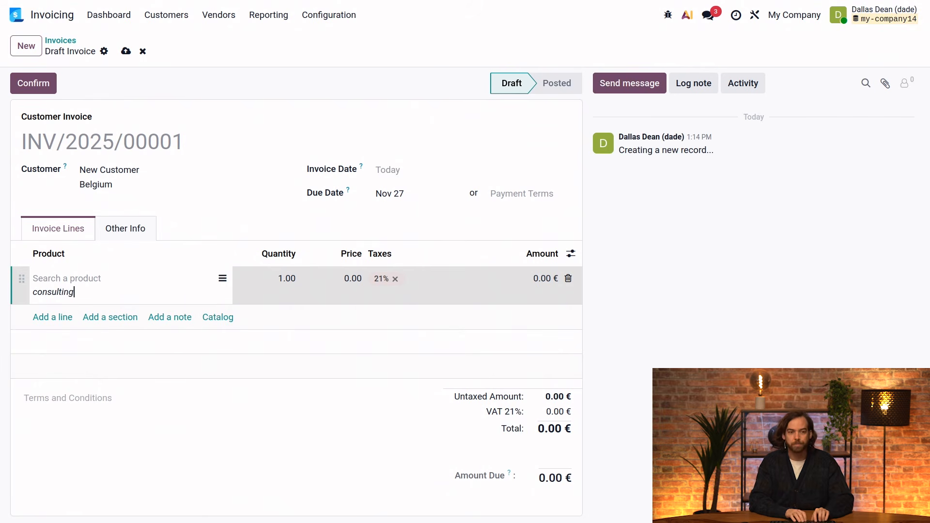
{"action": "type", "text": " services"}
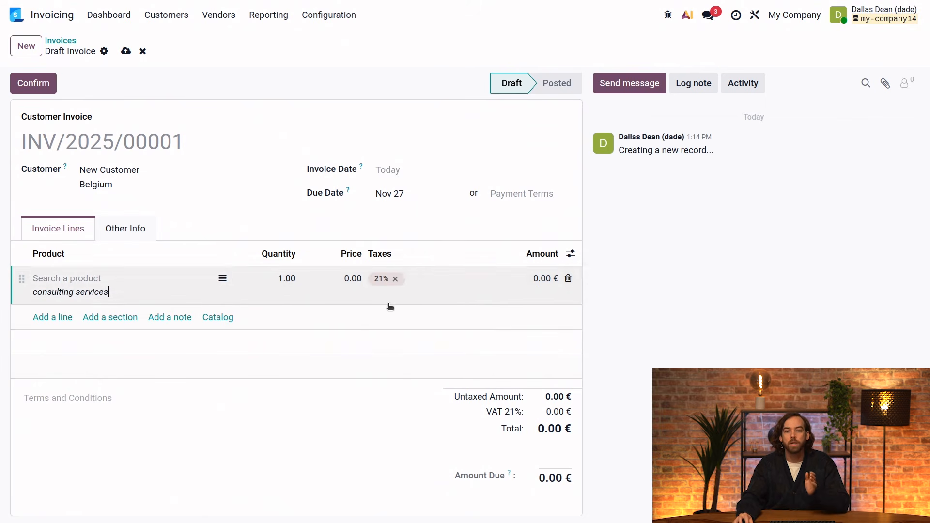
Price the line at 100 and confirm the 121.00 € invoice.
{"action": "left_click", "coordinate": [345, 280]}
{"action": "type", "text": "100"}
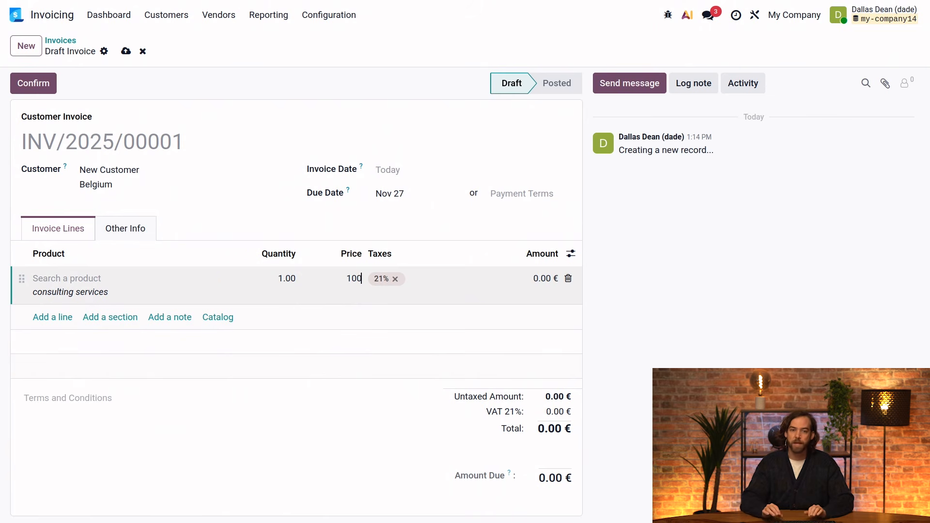
{"action": "left_click", "coordinate": [407, 228]}
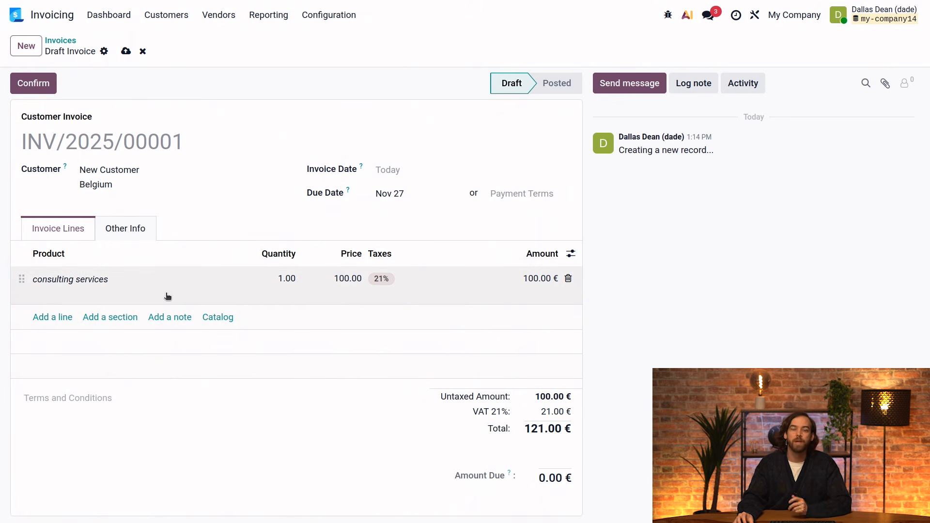
{"action": "left_click", "coordinate": [43, 91]}
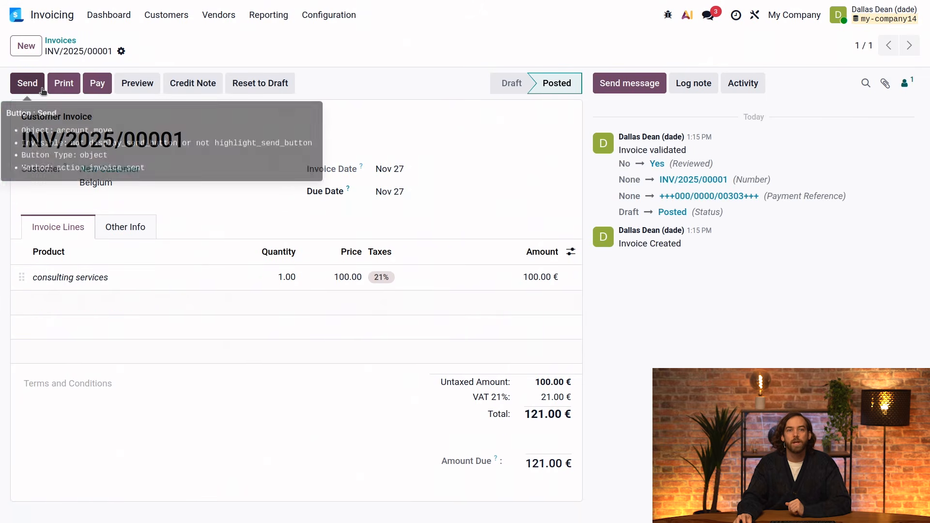
Send INV/2025/00001 by Peppol only, with the e-mail option left unchecked.
{"action": "left_click", "coordinate": [43, 90]}
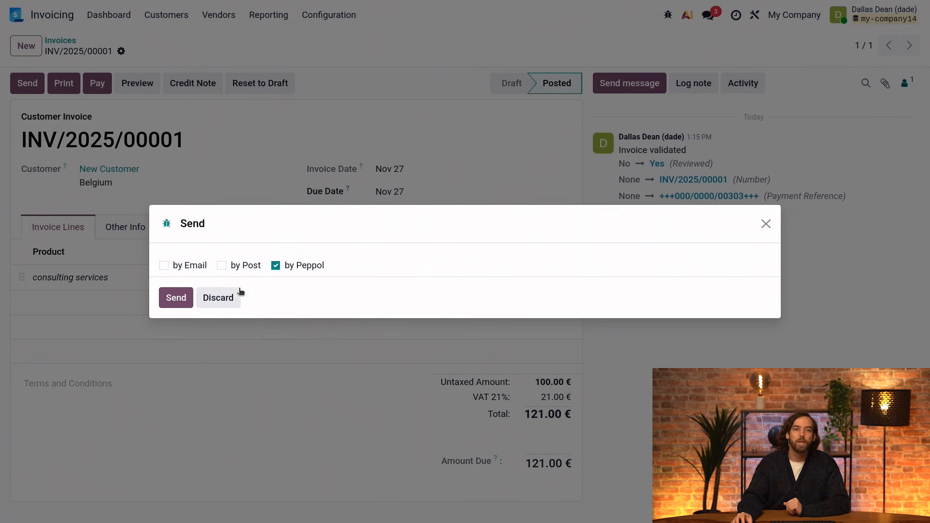
{"action": "left_click", "coordinate": [164, 265]}
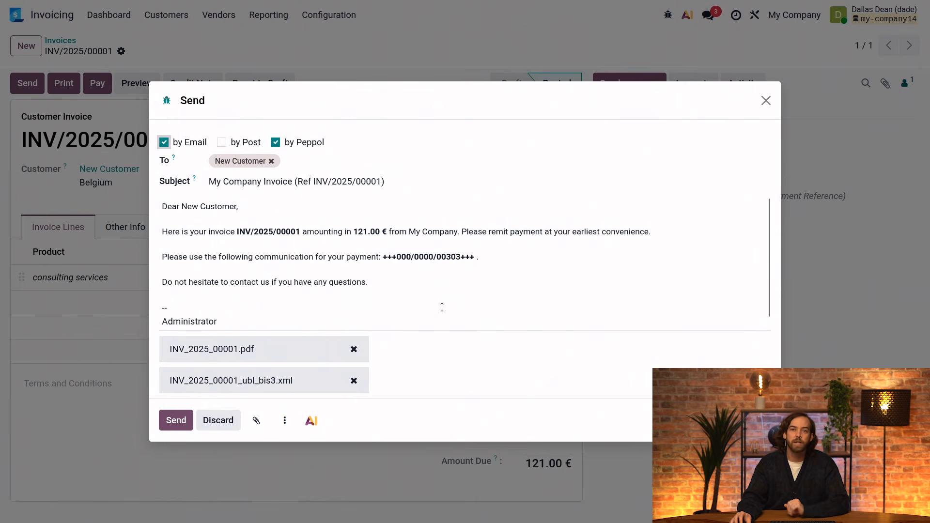
{"action": "left_click", "coordinate": [164, 143]}
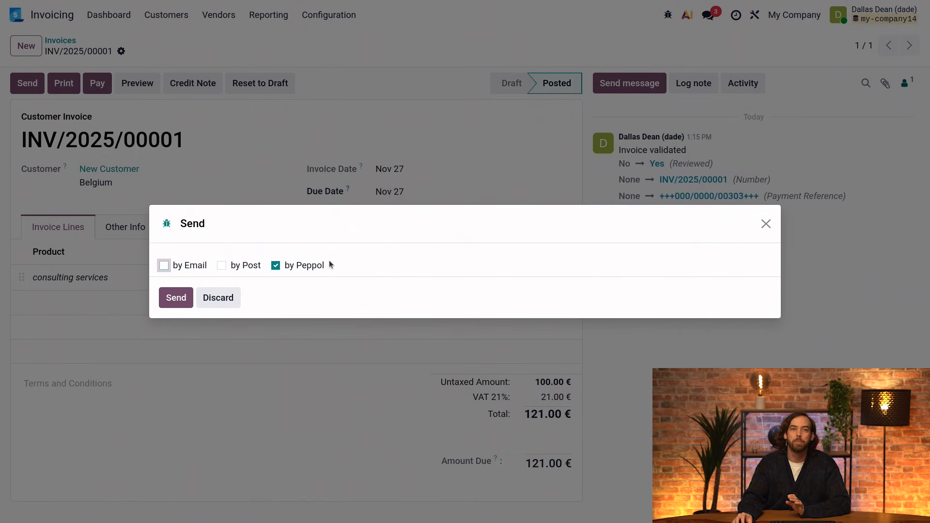
{"action": "left_click", "coordinate": [181, 299]}
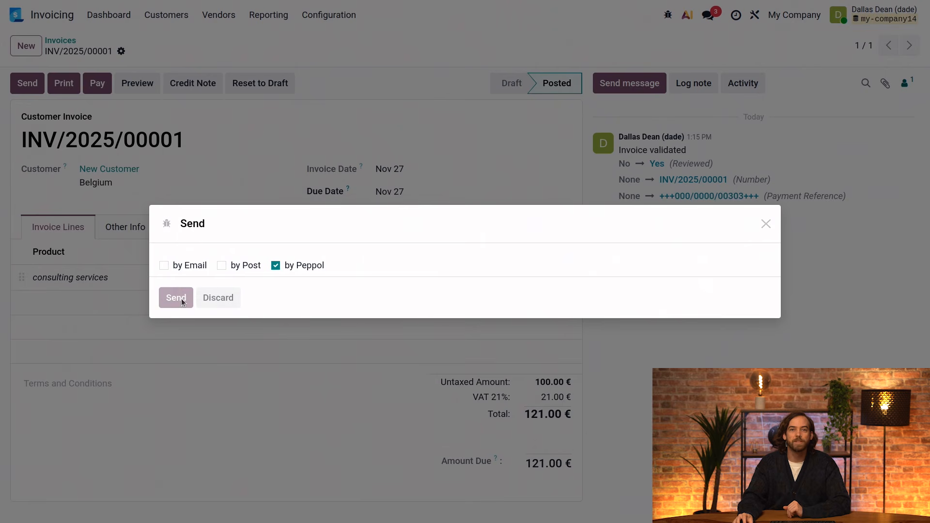